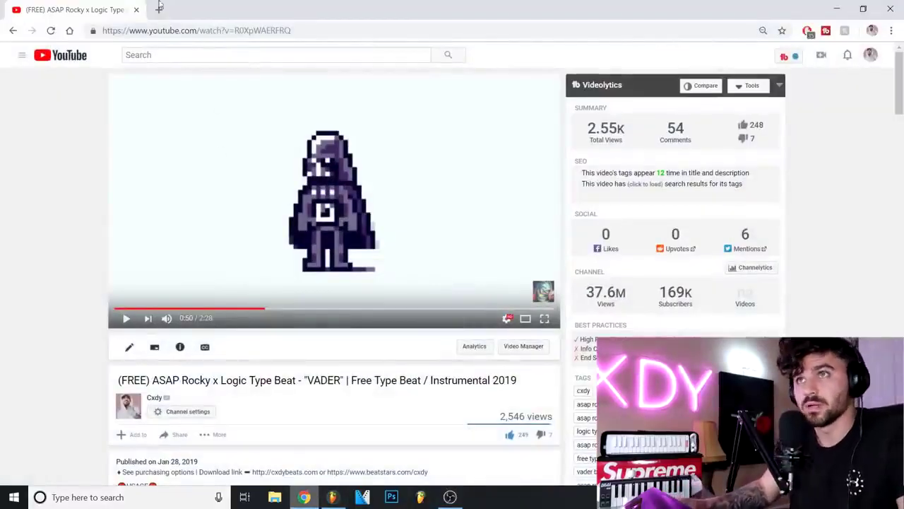
Step: Open a new blank browser tab next to the VADER type-beat YouTube video
{"action": "left_click", "coordinate": [159, 8]}
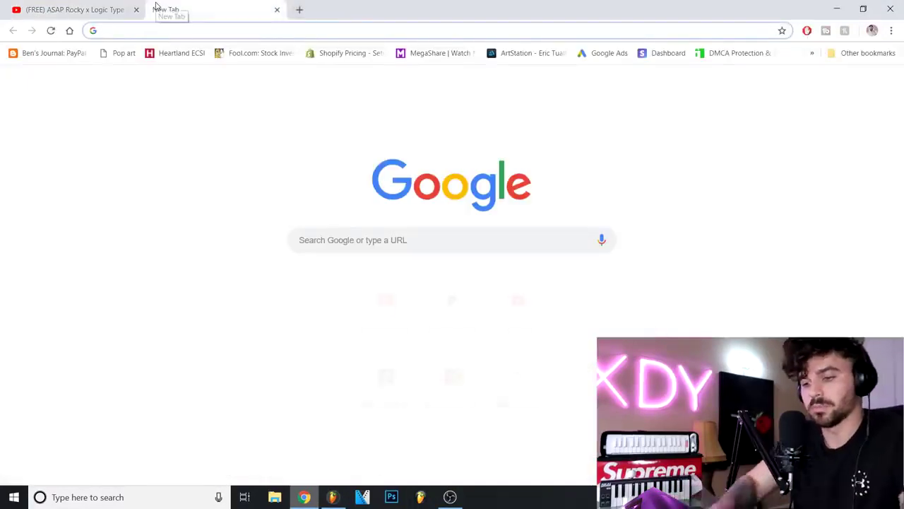
Step: Go to getyarn.io from the 'yarn' address-bar suggestion
{"action": "type", "text": "yarn quote"}
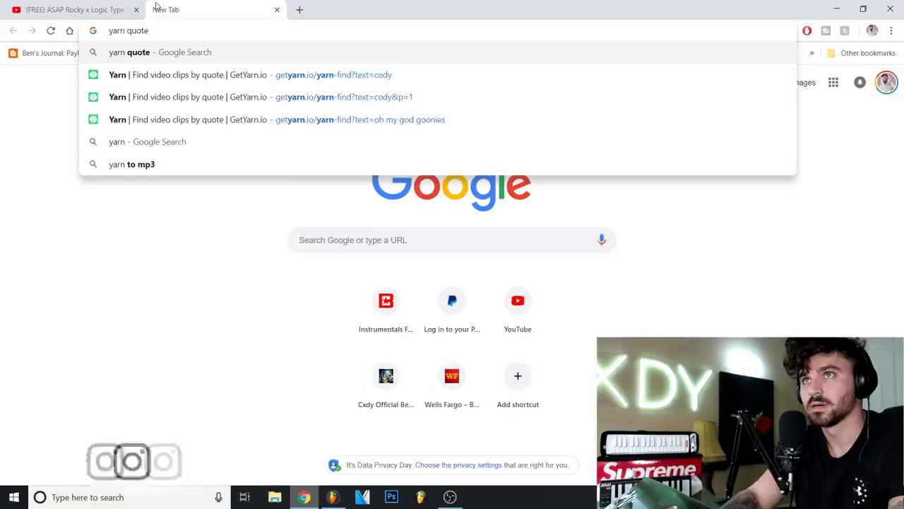
{"action": "key", "text": "Down"}
{"action": "key", "text": "Return"}
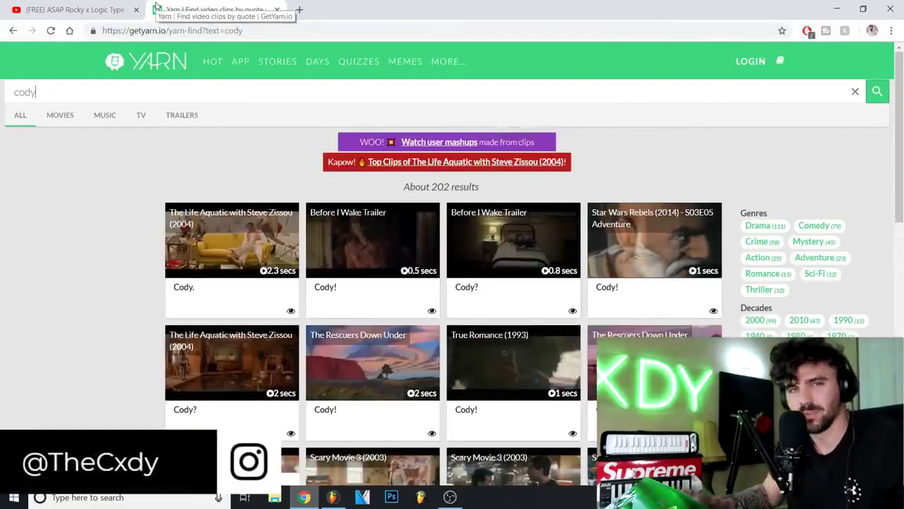
Step: Return to the 'cody' clip results and clear 'cody' from the Yarn search box
{"action": "left_click_drag", "start_coordinate": [37, 92], "coordinate": [2, 95]}
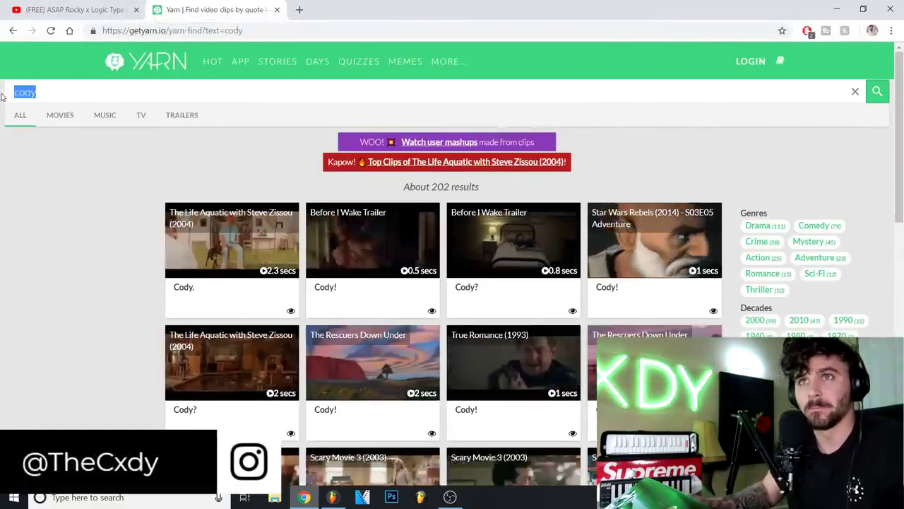
{"action": "key", "text": "BackSpace"}
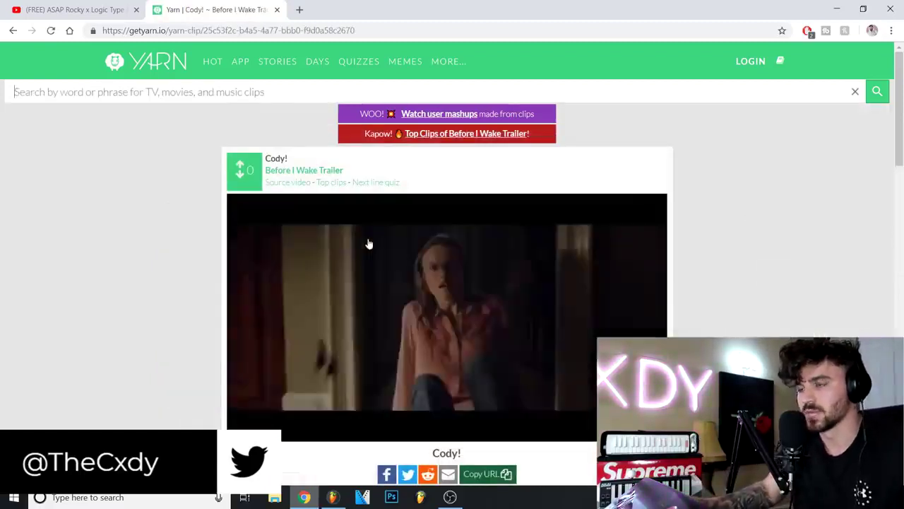
{"action": "key", "text": "alt+Left"}
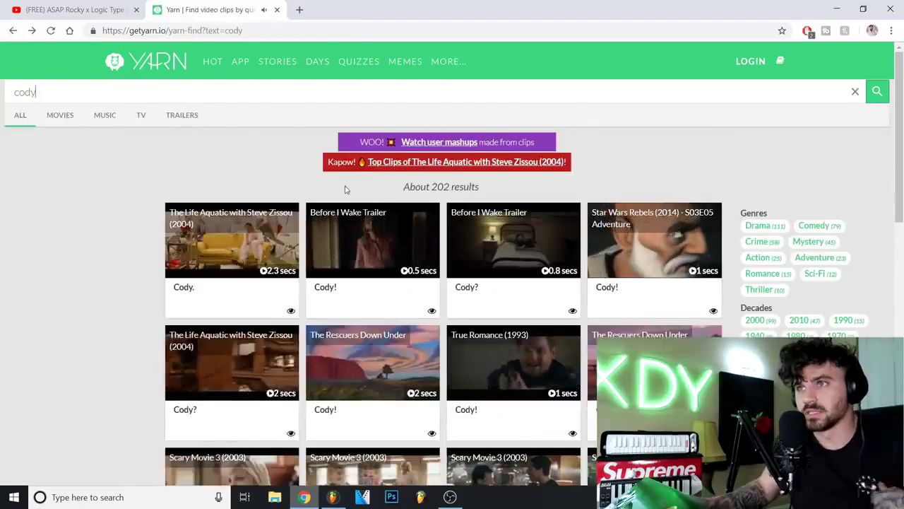
{"action": "scroll", "coordinate": [396, 282], "scroll_direction": "down", "scroll_amount": 2}
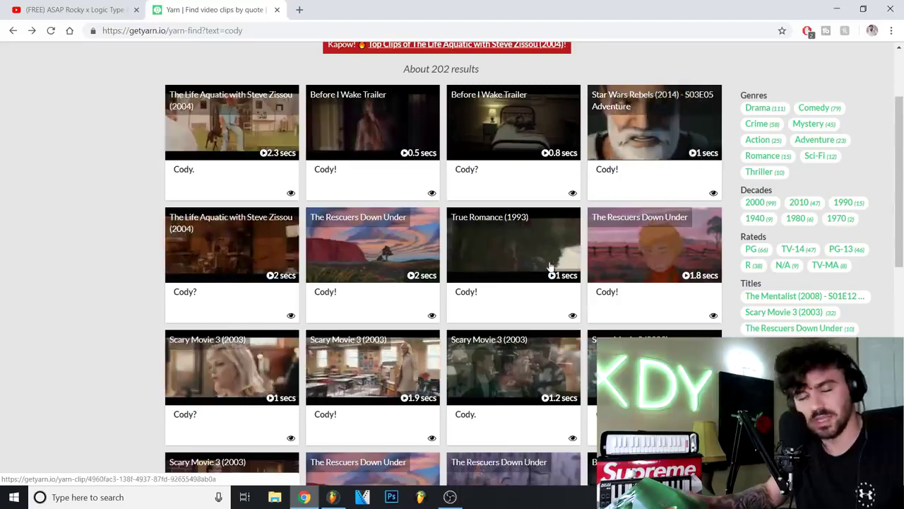
{"action": "scroll", "coordinate": [372, 245], "scroll_direction": "up", "scroll_amount": 2}
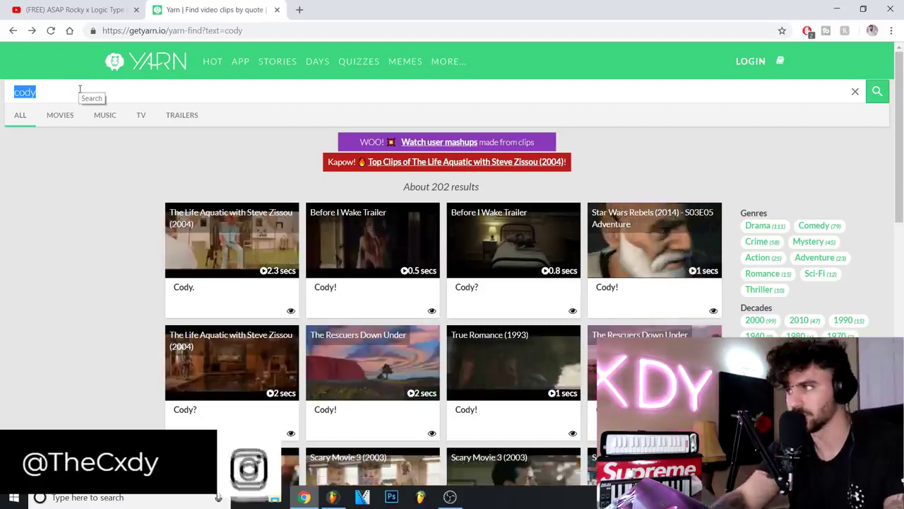
{"action": "key", "text": "BackSpace"}
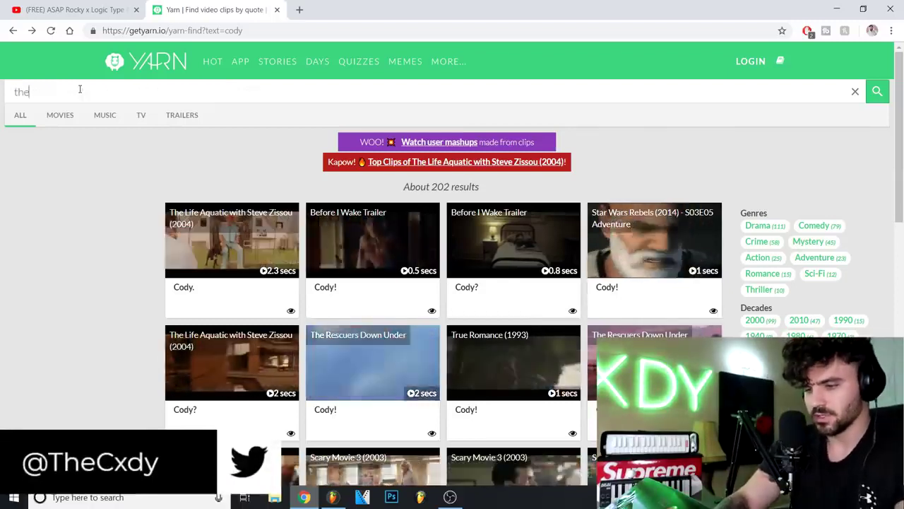
Step: Search Yarn for 'oh my god goonies'
{"action": "type", "text": "goonies"}
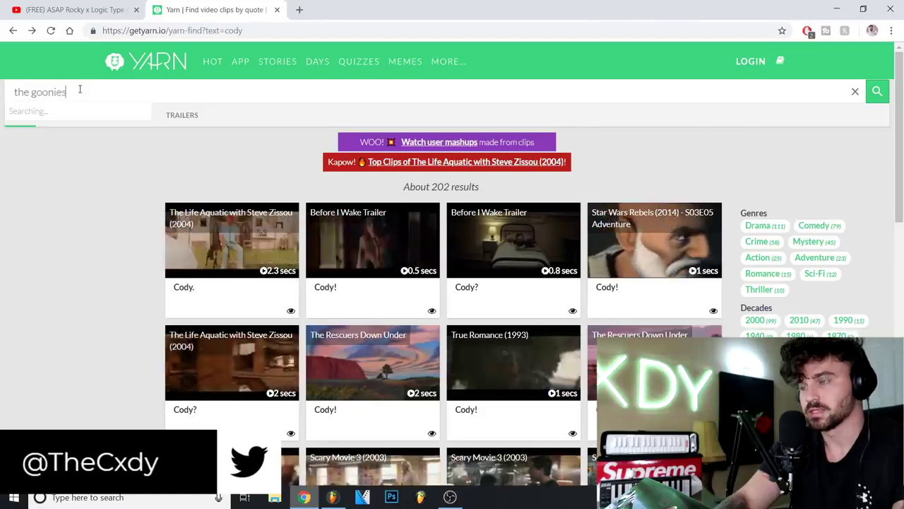
{"action": "key", "text": "Return"}
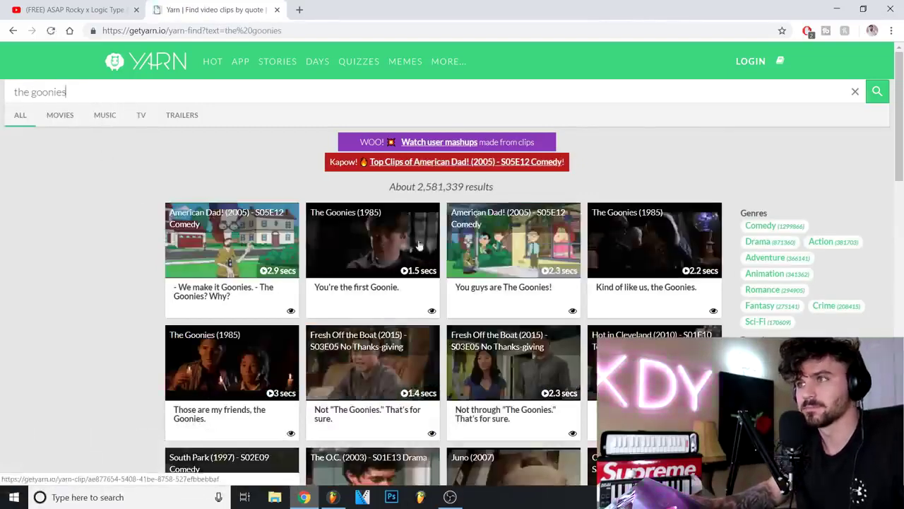
{"action": "scroll", "coordinate": [228, 233], "scroll_direction": "down", "scroll_amount": 1}
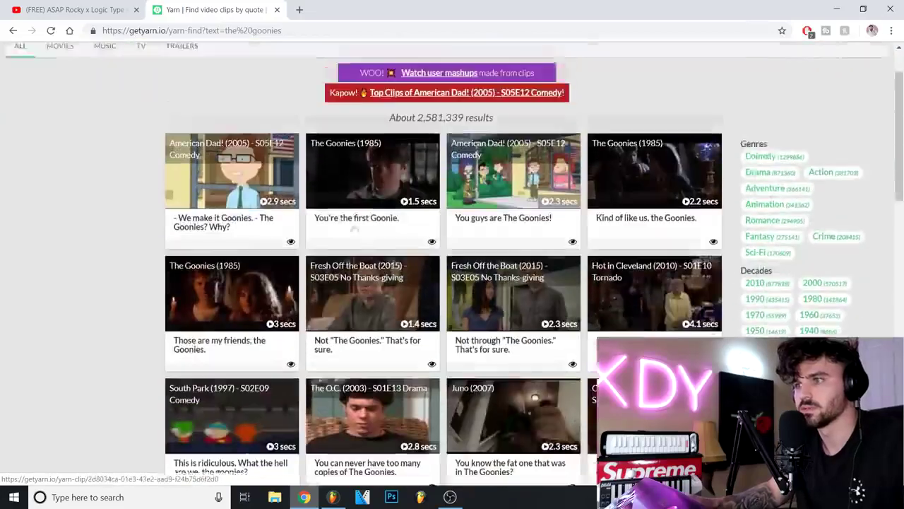
{"action": "scroll", "coordinate": [128, 90], "scroll_direction": "up", "scroll_amount": 1}
{"action": "left_click", "coordinate": [128, 90]}
{"action": "left_click_drag", "start_coordinate": [128, 90], "coordinate": [1, 96]}
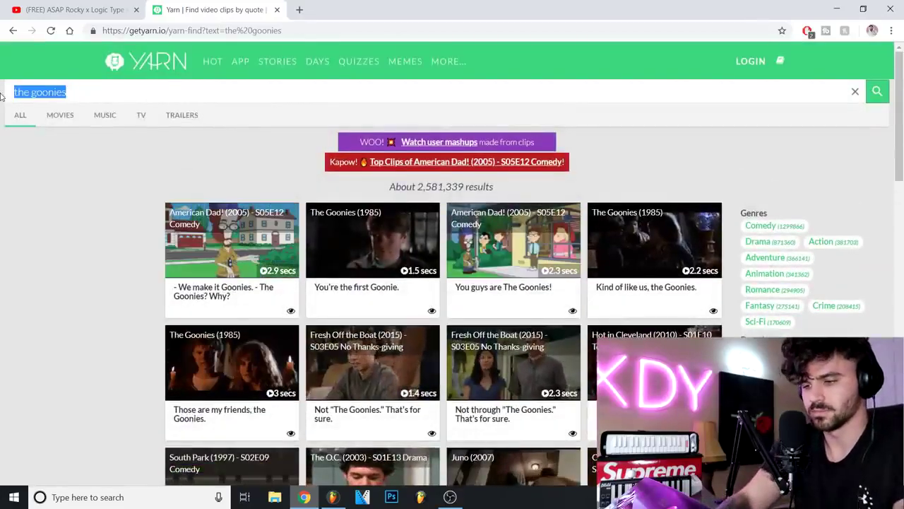
{"action": "type", "text": "oh my god"}
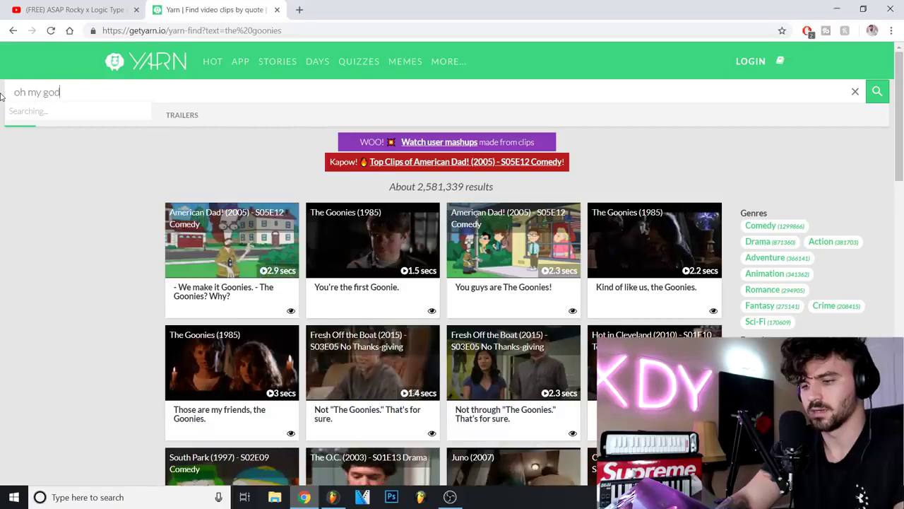
{"action": "type", "text": " goonie"}
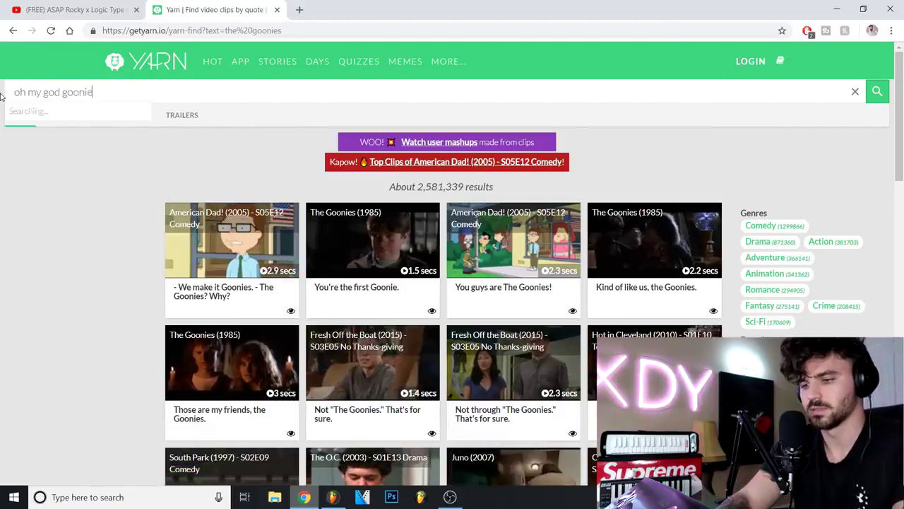
{"action": "type", "text": "s"}
{"action": "key", "text": "Return"}
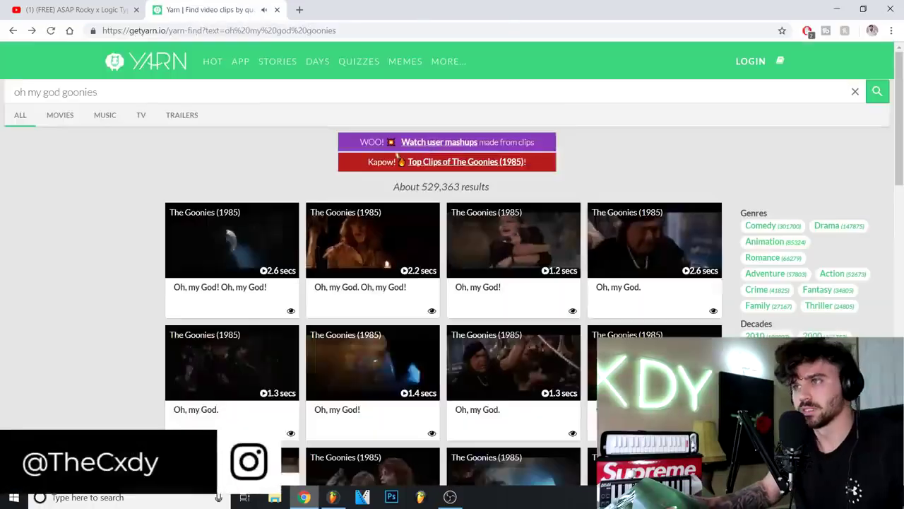
Step: Open The Goonies clip '- Oh, my God! - What?' from the results
{"action": "scroll", "coordinate": [406, 151], "scroll_direction": "down", "scroll_amount": 1}
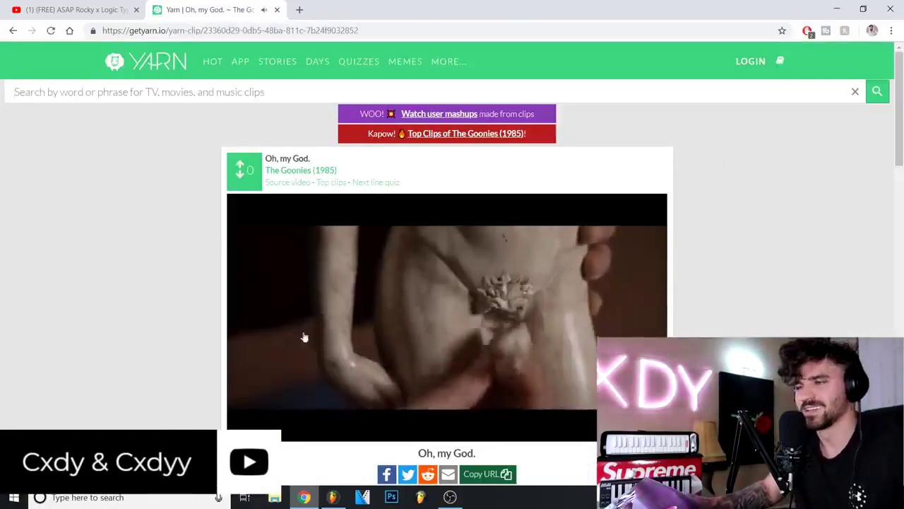
{"action": "scroll", "coordinate": [302, 334], "scroll_direction": "down", "scroll_amount": 2}
{"action": "scroll", "coordinate": [303, 333], "scroll_direction": "up", "scroll_amount": 1}
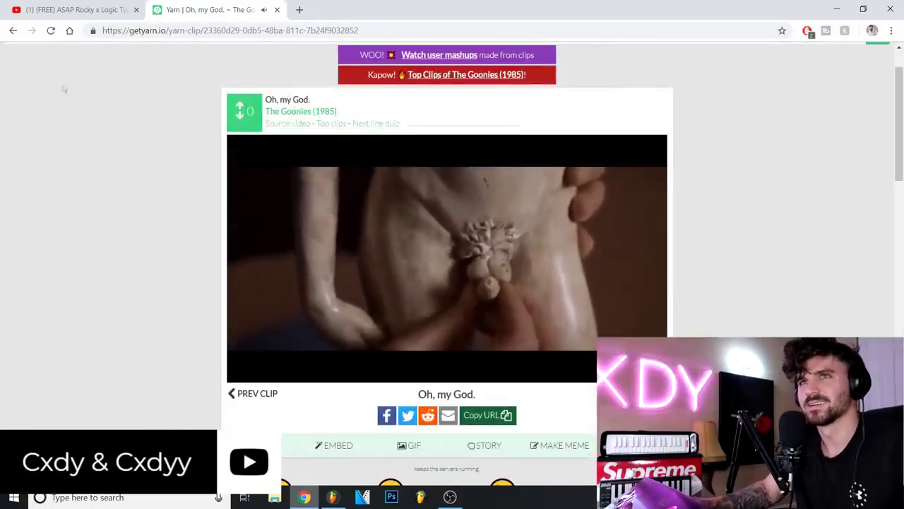
{"action": "left_click", "coordinate": [12, 30]}
{"action": "scroll", "coordinate": [233, 311], "scroll_direction": "down", "scroll_amount": 3}
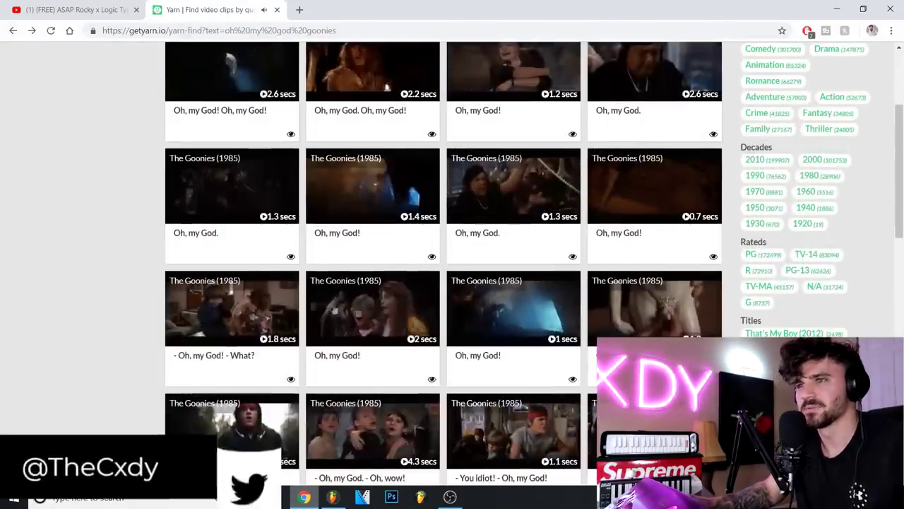
{"action": "left_click", "coordinate": [233, 311]}
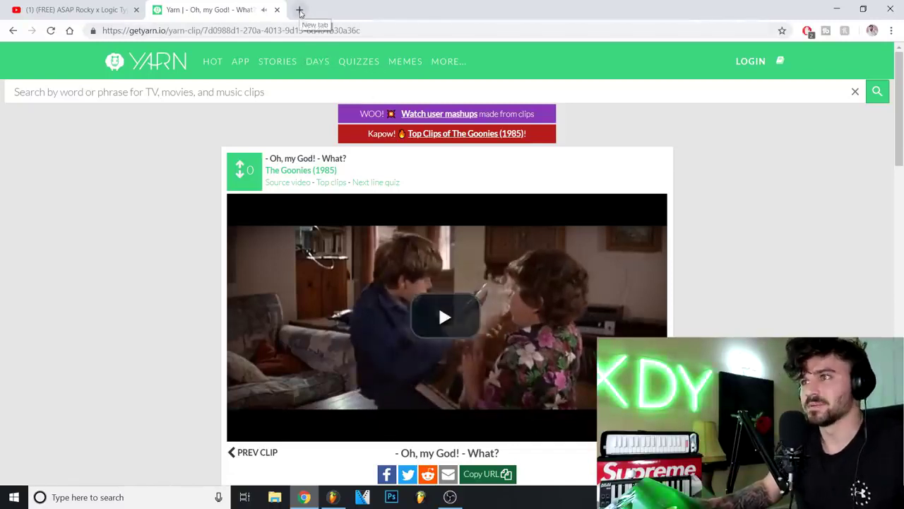
Step: Save the clip video as an MP4 on the Desktop, then open a new tab
{"action": "right_click", "coordinate": [395, 270]}
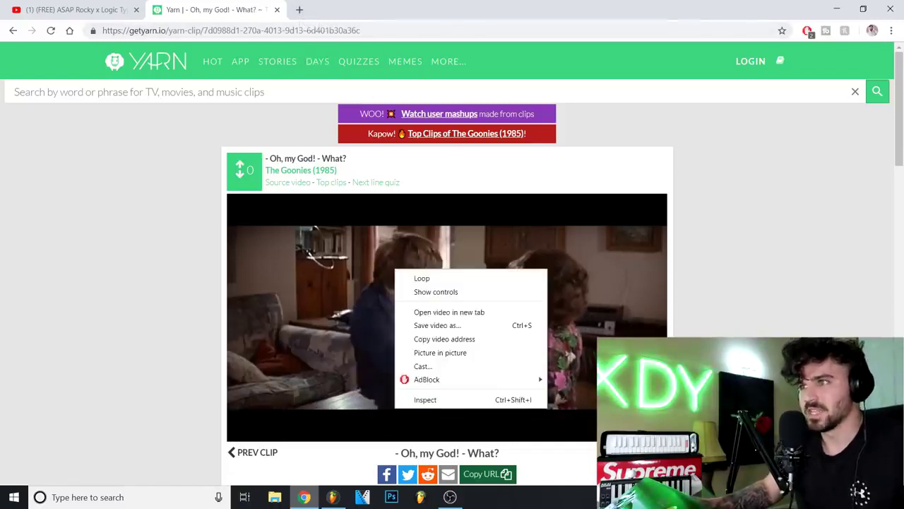
{"action": "left_click", "coordinate": [459, 331]}
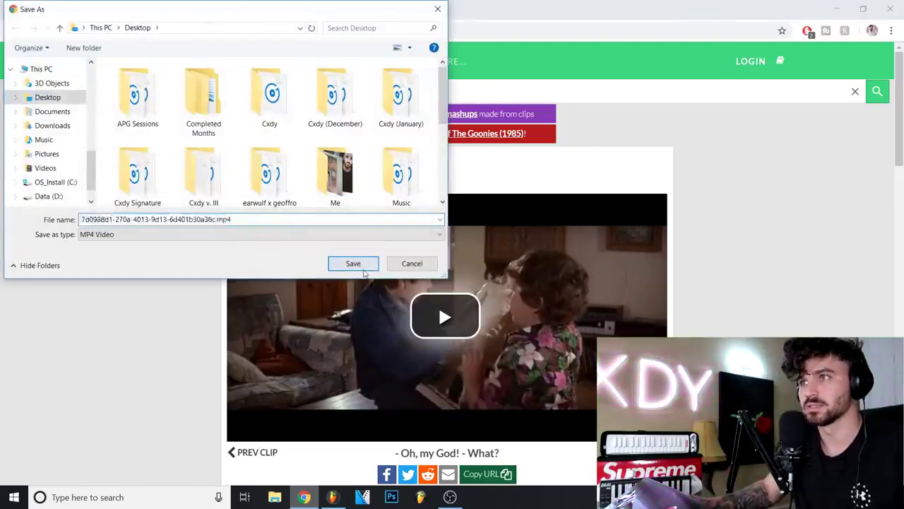
{"action": "left_click", "coordinate": [361, 268]}
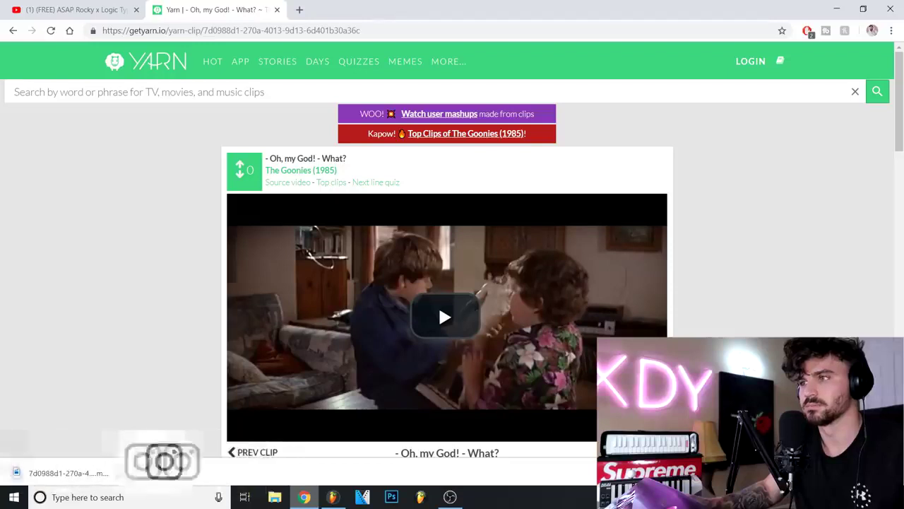
{"action": "left_click", "coordinate": [299, 9]}
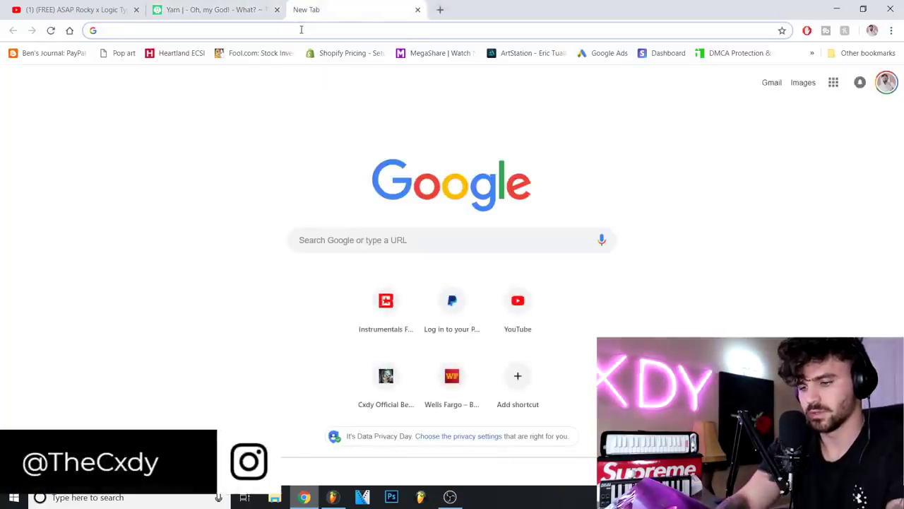
Step: Search the web for 'mp4 to mp3' converters
{"action": "type", "text": "mp4 to mp4"}
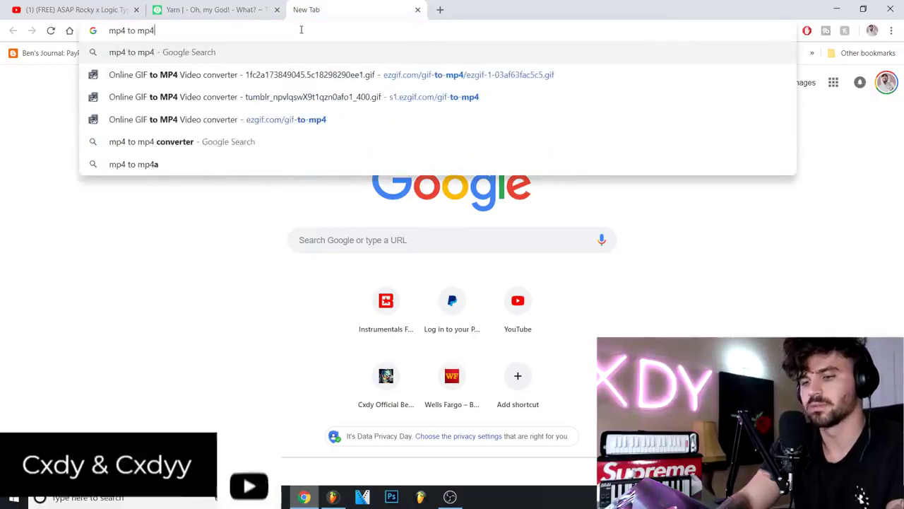
{"action": "key", "text": "BackSpace"}
{"action": "type", "text": "3"}
{"action": "key", "text": "Return"}
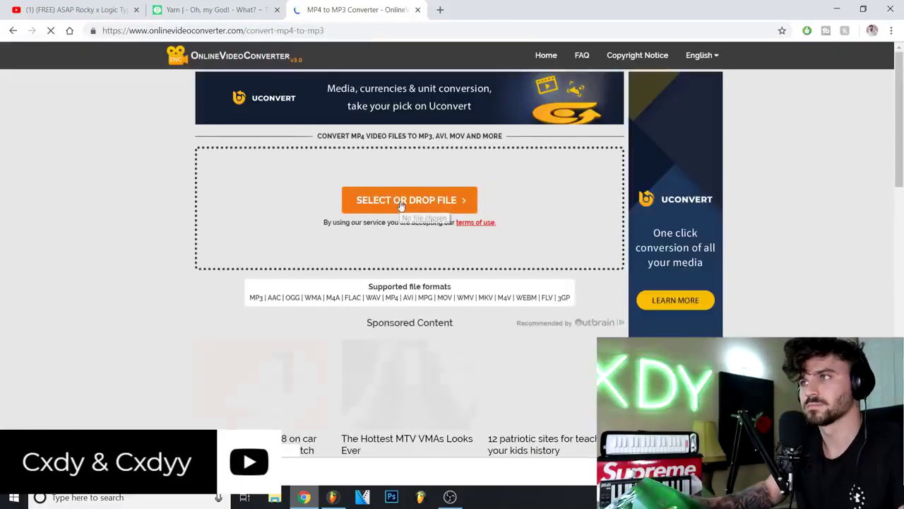
Step: Drop the downloaded Goonies MP4 onto the converter's upload area
{"action": "left_click", "coordinate": [401, 204]}
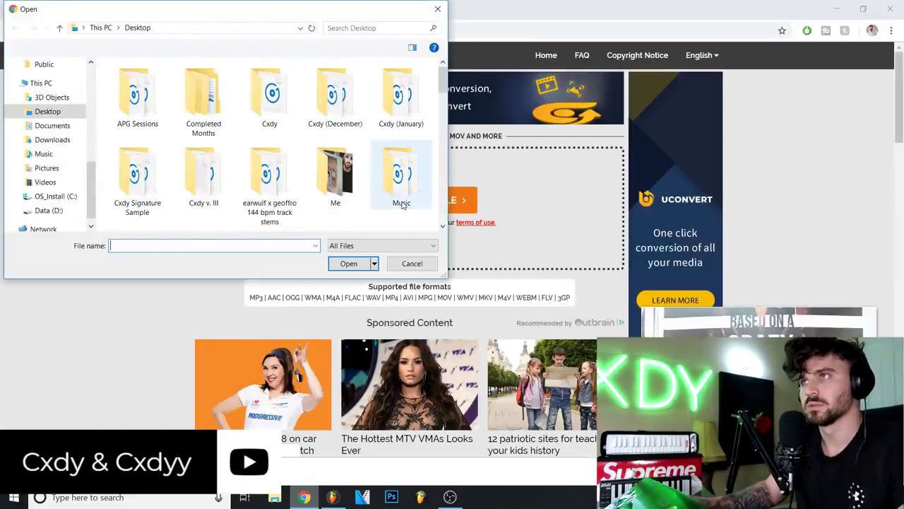
{"action": "key", "text": "Escape"}
{"action": "left_click_drag", "start_coordinate": [222, 352], "coordinate": [387, 199]}
Step: Search Google for 'mp4 mp3 converter'
{"action": "left_click", "coordinate": [164, 31]}
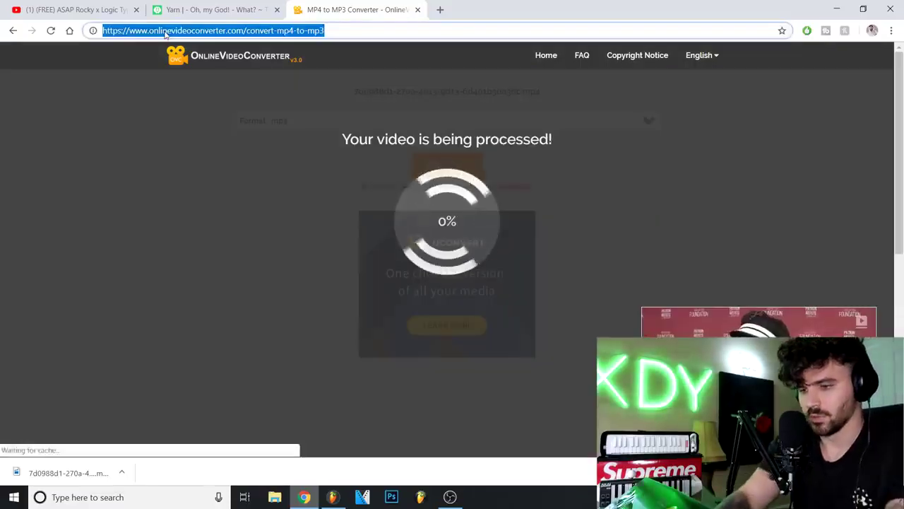
{"action": "type", "text": "mp4 mp3 converter"}
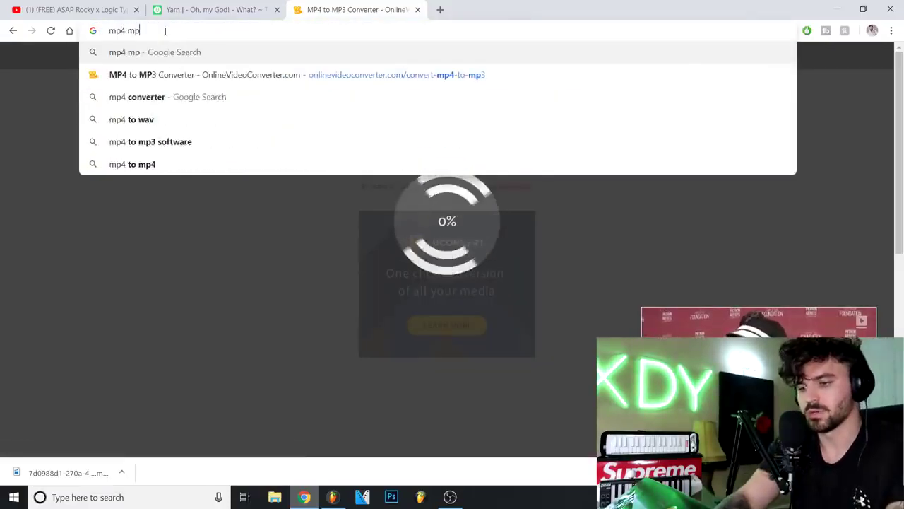
{"action": "key", "text": "Return"}
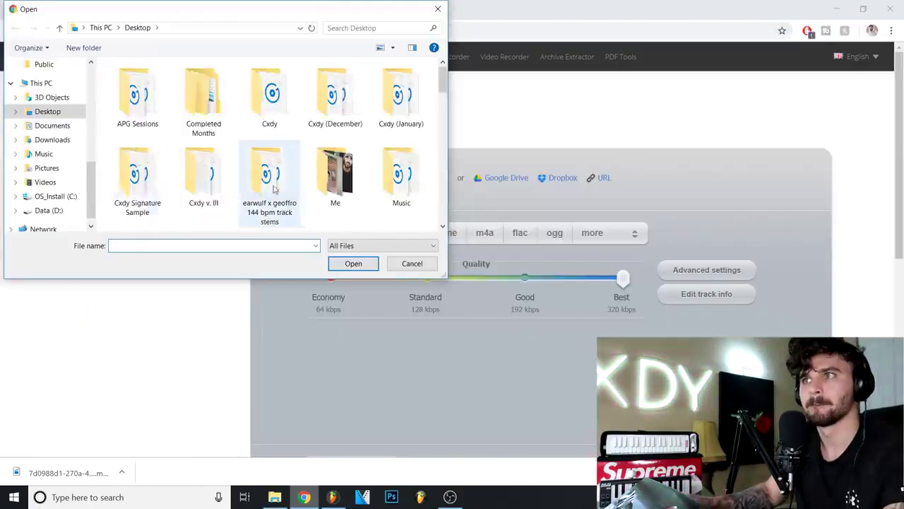
Step: Load the Goonies MP4 into Online Audio Converter and convert it to mp3
{"action": "scroll", "coordinate": [296, 185], "scroll_direction": "down", "scroll_amount": 5}
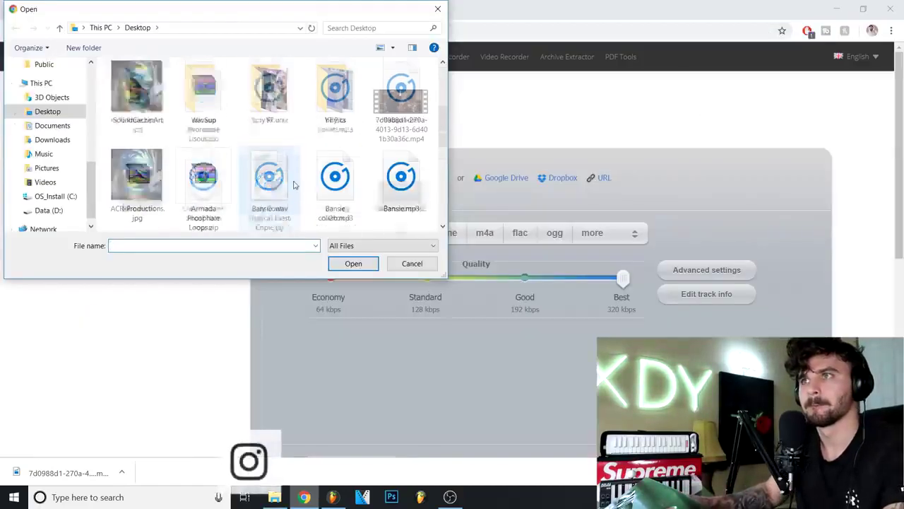
{"action": "double_click", "coordinate": [399, 127]}
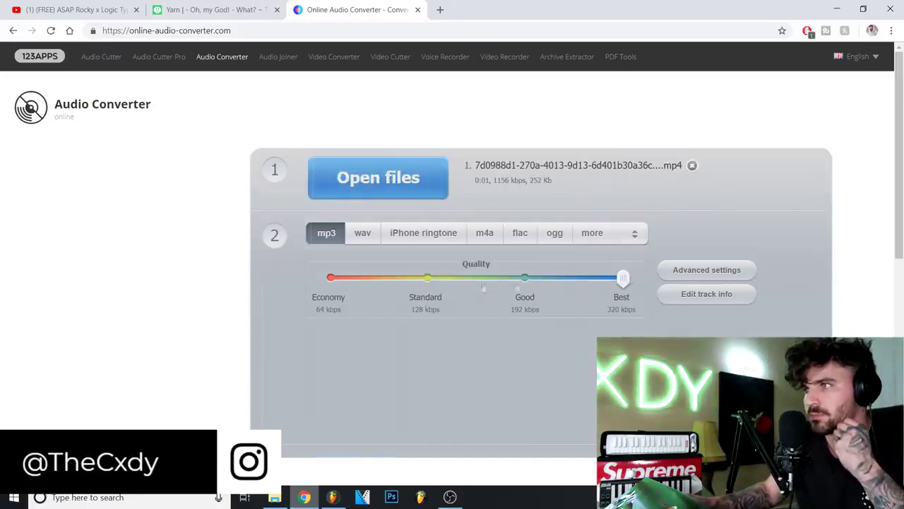
{"action": "left_click", "coordinate": [537, 292]}
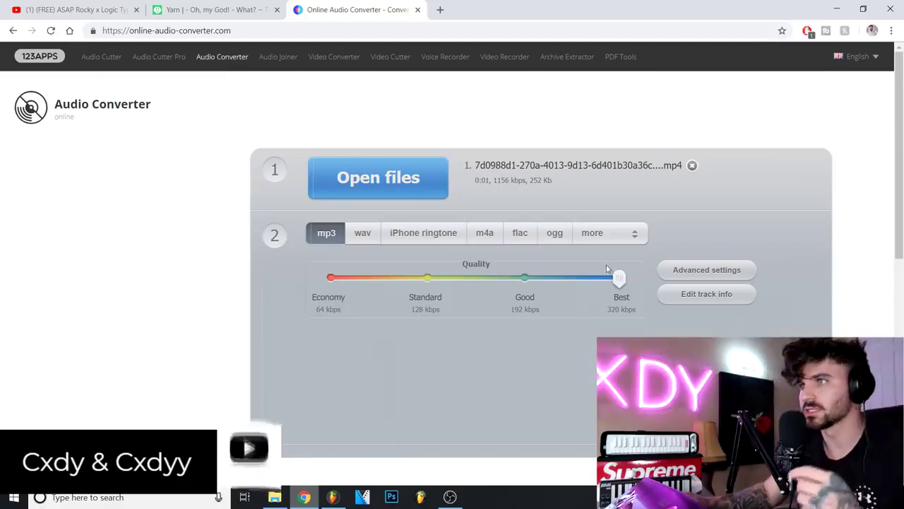
{"action": "scroll", "coordinate": [370, 254], "scroll_direction": "down", "scroll_amount": 3}
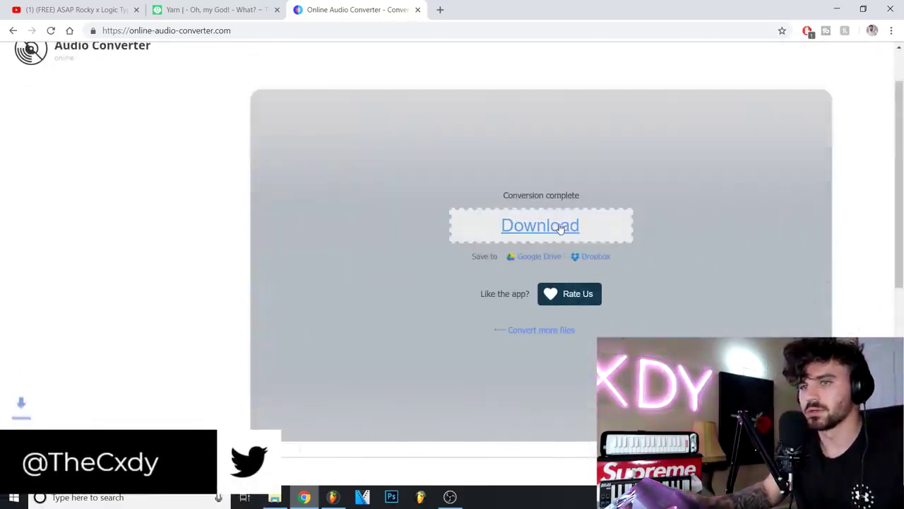
Step: Drag the mp3 onto Track 1 of FL Studio's playlist, audition it, and open its channel settings
{"action": "left_click_drag", "start_coordinate": [241, 385], "coordinate": [268, 95]}
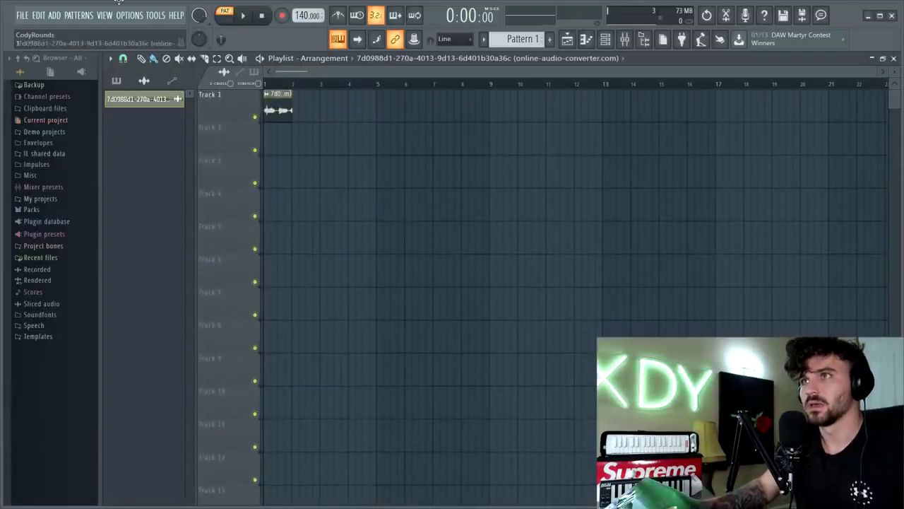
{"action": "key", "text": "space"}
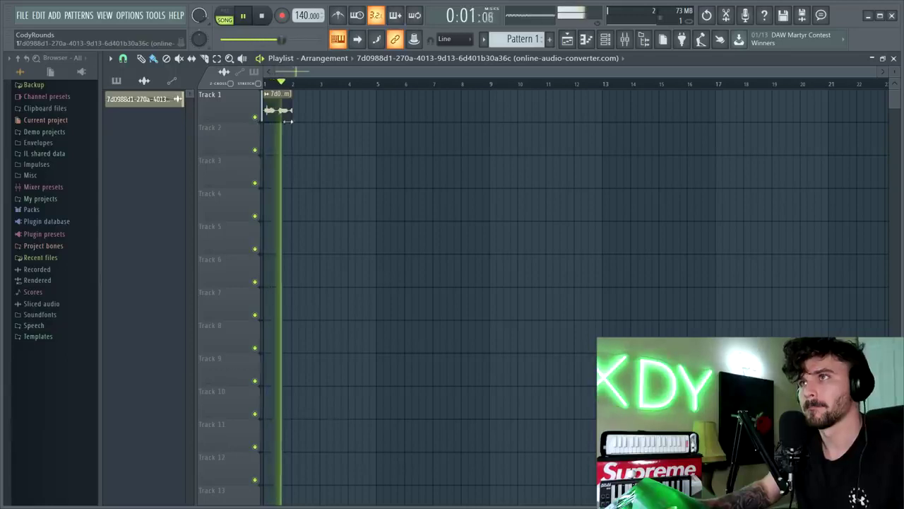
{"action": "key", "text": "space"}
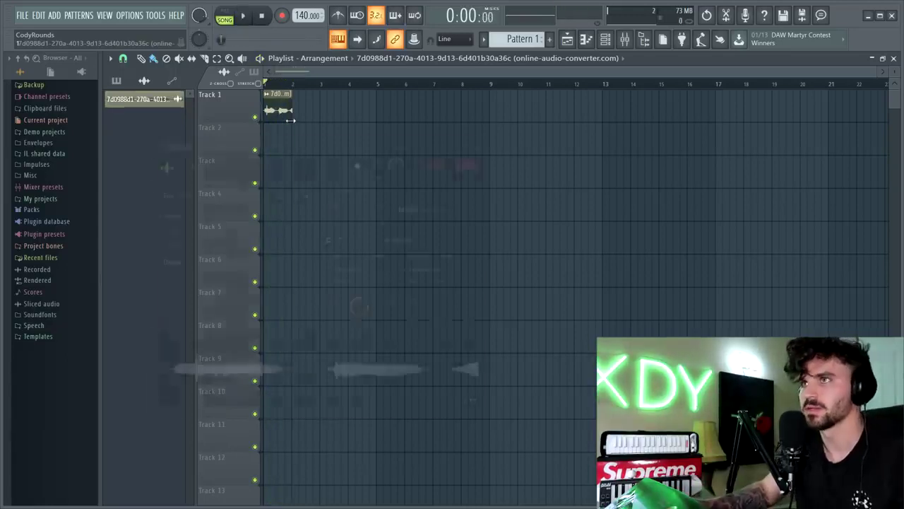
{"action": "double_click", "coordinate": [286, 113]}
Step: Delete the leading silence from the Goonies clip in Edison and return to the playlist
{"action": "right_click", "coordinate": [334, 335]}
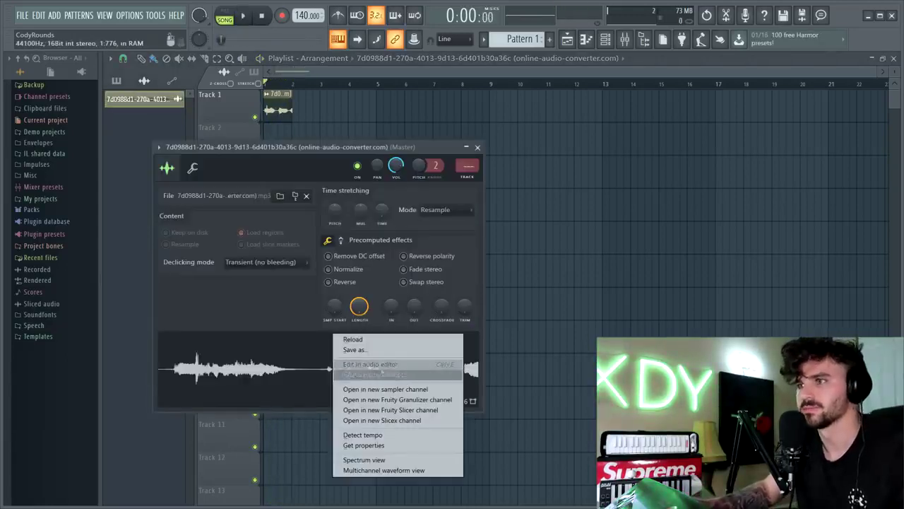
{"action": "left_click", "coordinate": [373, 364]}
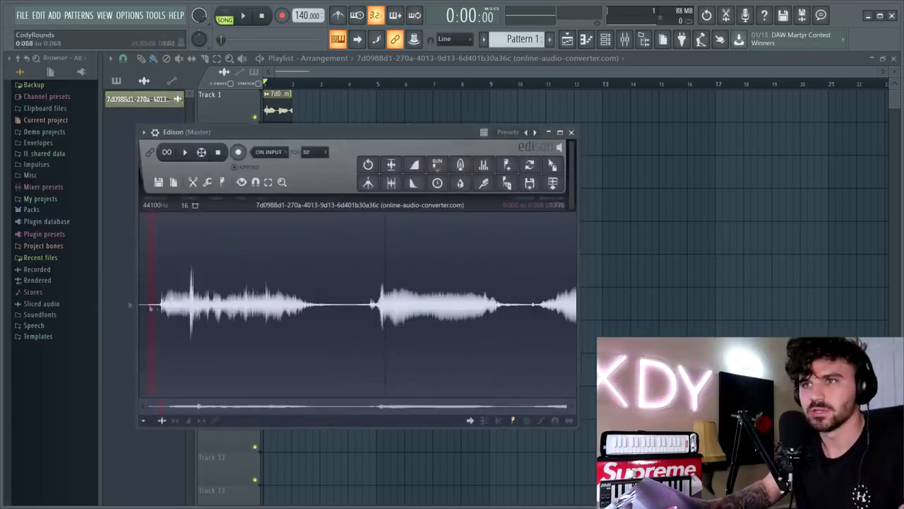
{"action": "scroll", "coordinate": [212, 310], "scroll_direction": "up", "scroll_amount": 3}
{"action": "left_click_drag", "start_coordinate": [145, 325], "coordinate": [185, 325]}
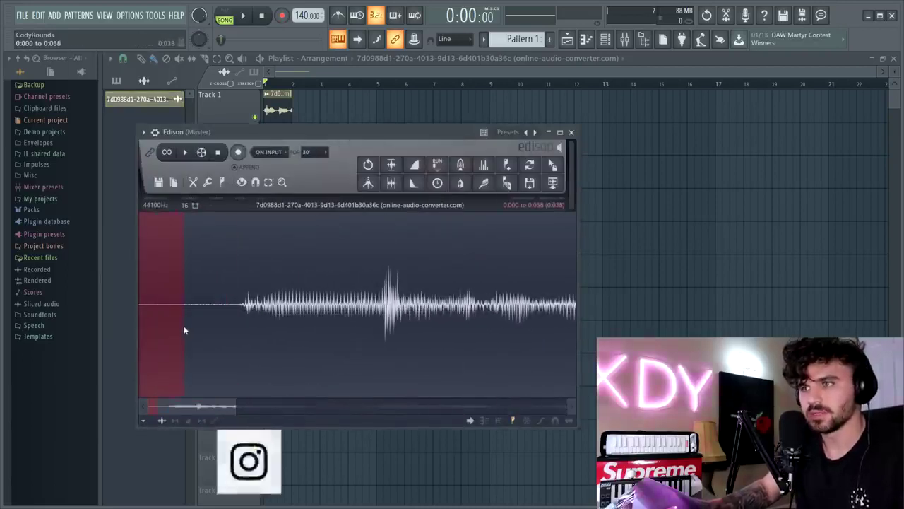
{"action": "key", "text": "Delete"}
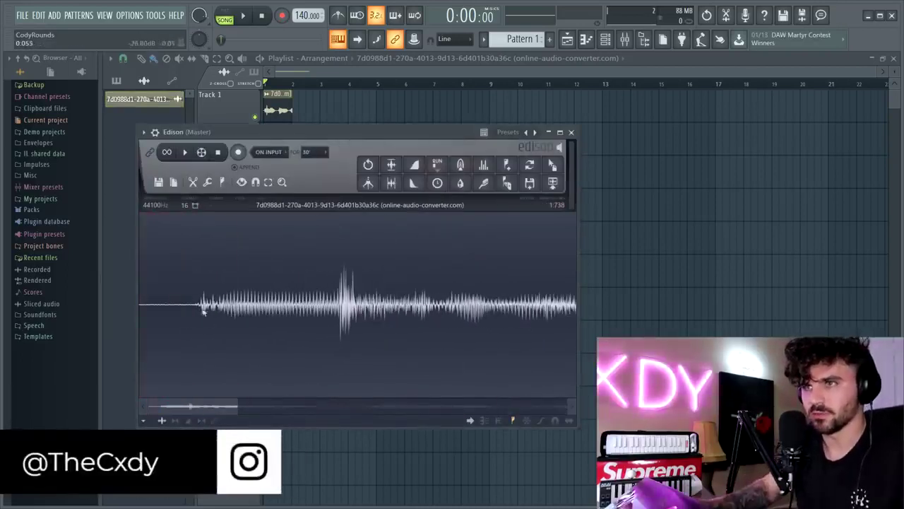
{"action": "scroll", "coordinate": [172, 317], "scroll_direction": "down", "scroll_amount": 3}
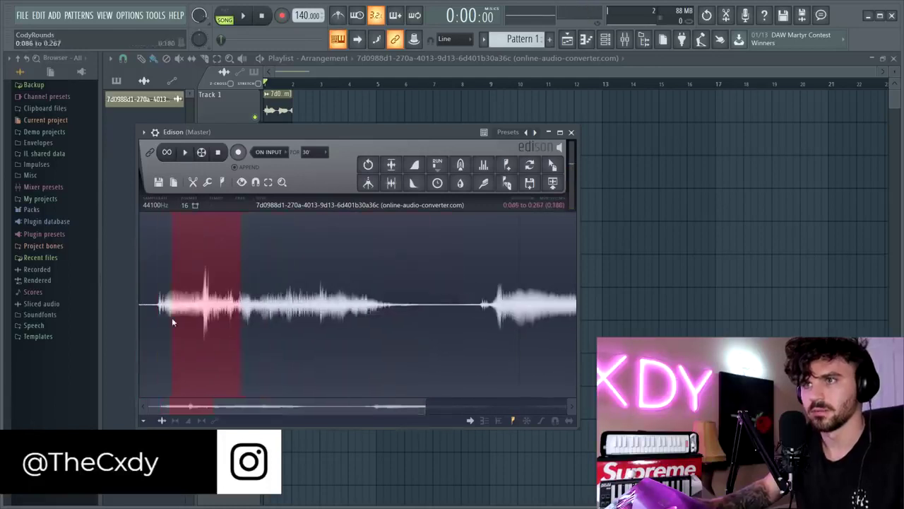
{"action": "left_click", "coordinate": [170, 318]}
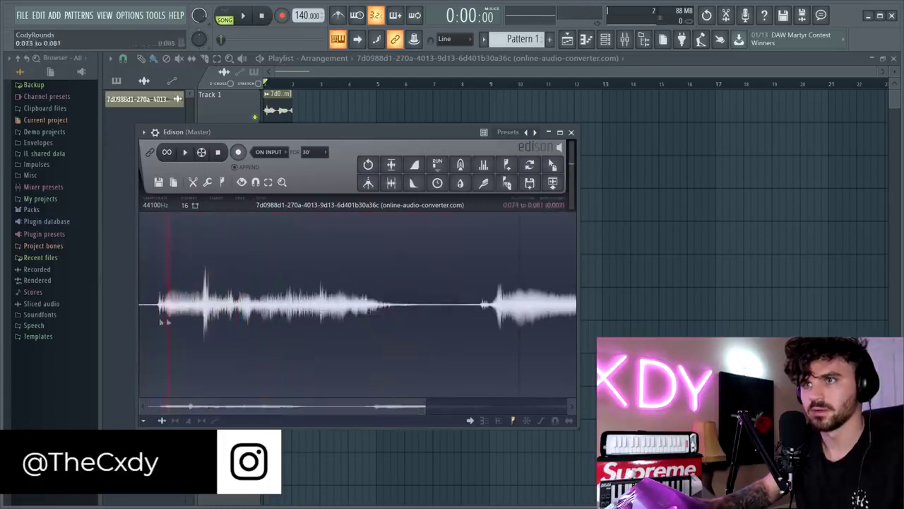
{"action": "left_click", "coordinate": [572, 133]}
{"action": "left_click", "coordinate": [376, 113]}
{"action": "scroll", "coordinate": [381, 100], "scroll_direction": "up", "scroll_amount": 3}
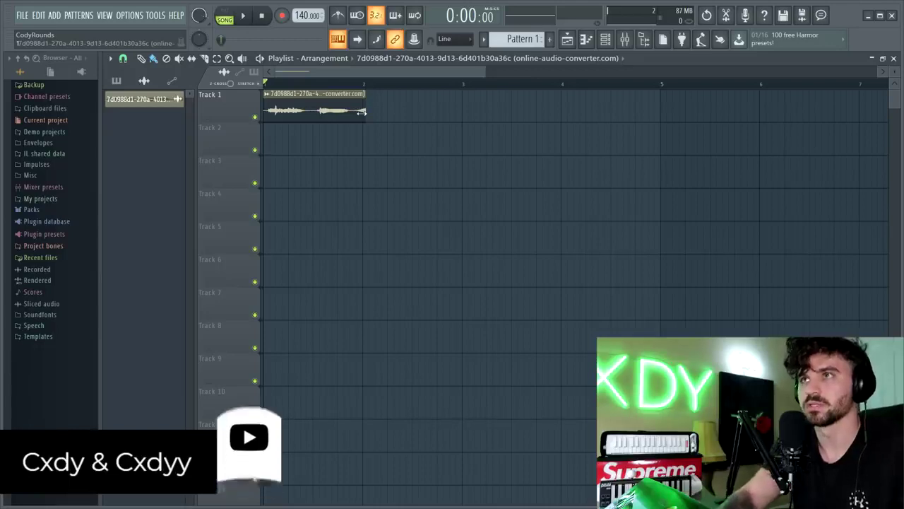
Step: Set playlist snap to (none) and reposition the Goonies clip at the start of Track 1
{"action": "left_click", "coordinate": [123, 58]}
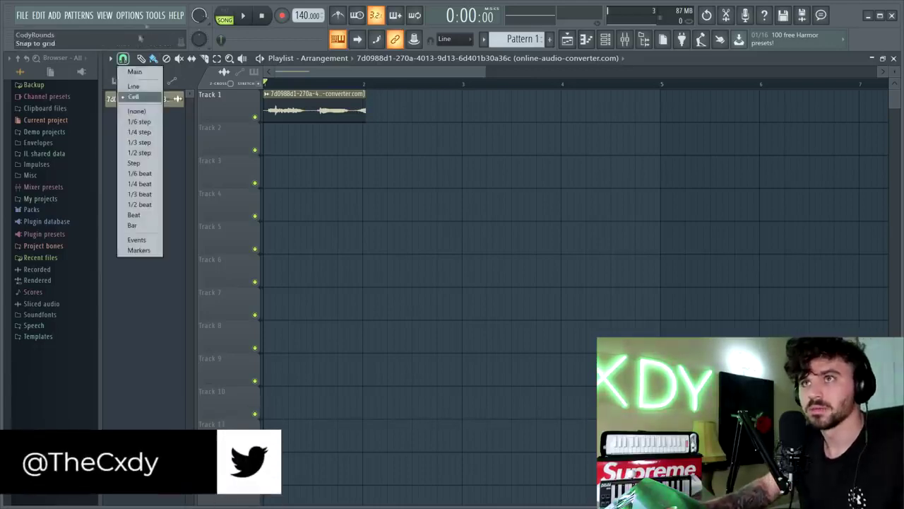
{"action": "left_click", "coordinate": [138, 112]}
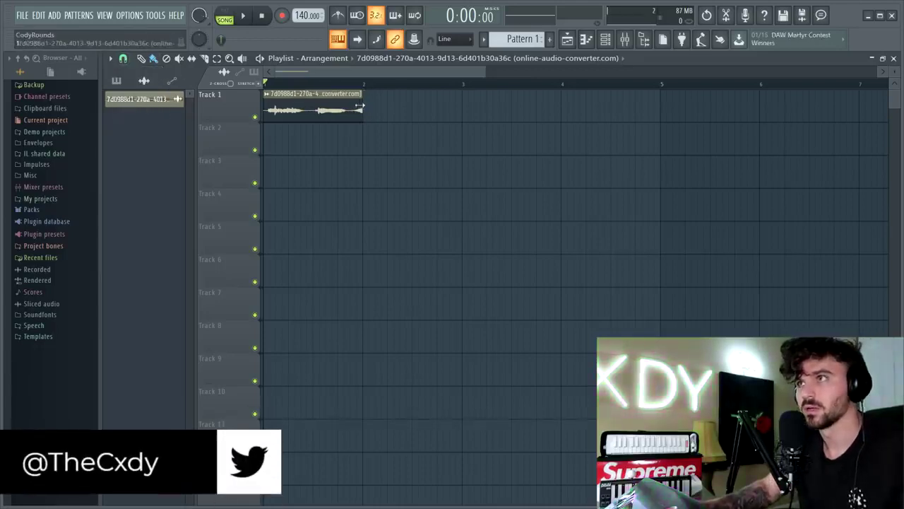
{"action": "left_click_drag", "start_coordinate": [321, 111], "coordinate": [618, 113]}
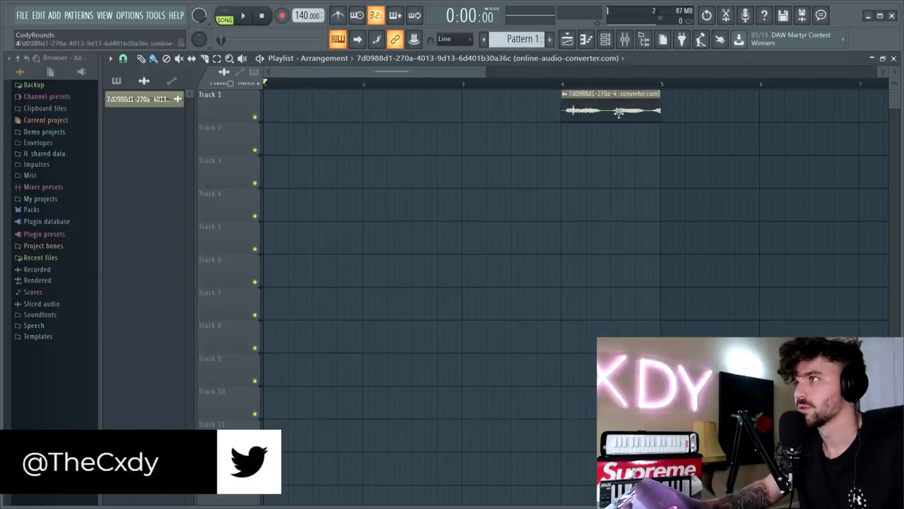
{"action": "scroll", "coordinate": [580, 100], "scroll_direction": "down", "scroll_amount": 2}
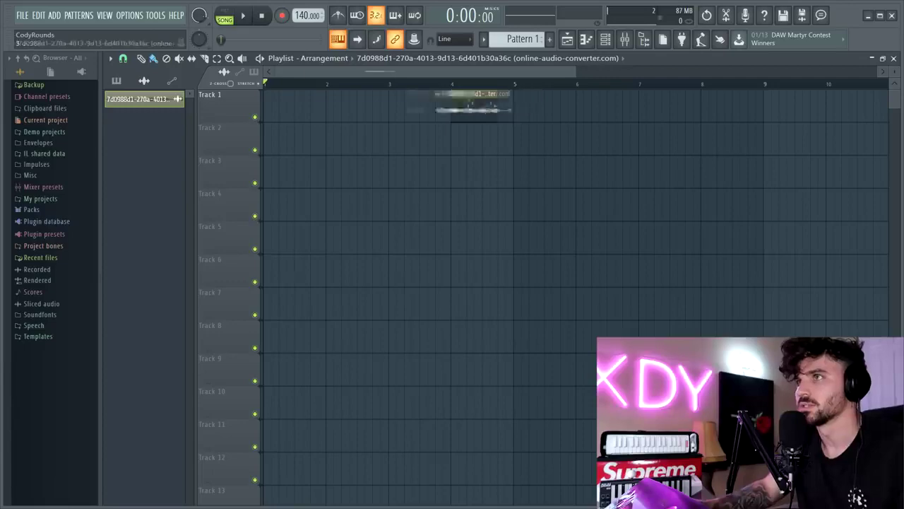
{"action": "left_click_drag", "start_coordinate": [490, 88], "coordinate": [319, 85]}
{"action": "double_click", "coordinate": [321, 95]}
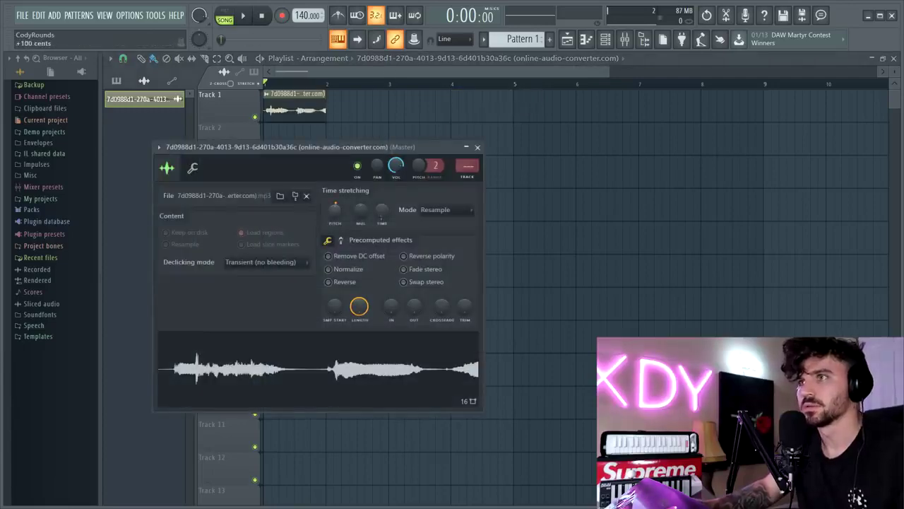
Step: Route the clip to mixer insert 2 with Fruity Reeverb 2 and a band-pass Parametric EQ 2 cutting lows around 325 Hz
{"action": "left_click", "coordinate": [468, 167]}
{"action": "left_click", "coordinate": [749, 222]}
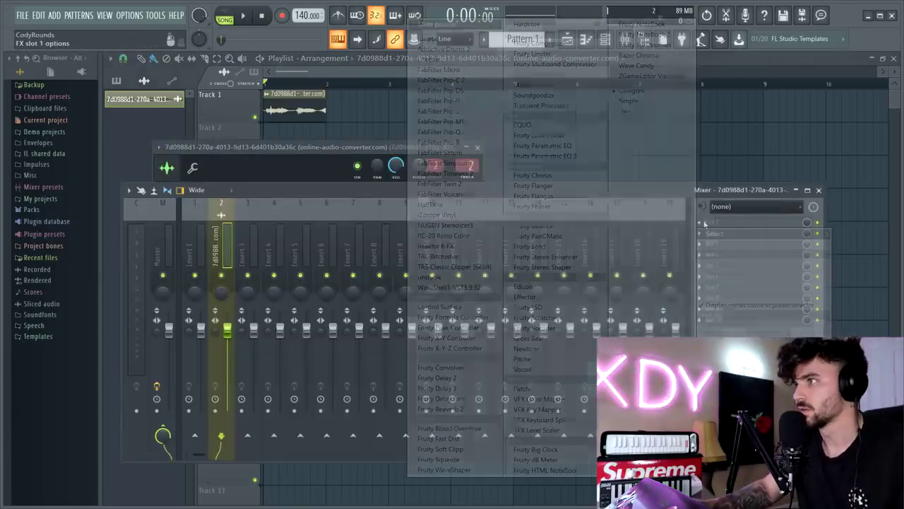
{"action": "left_click", "coordinate": [459, 410]}
{"action": "left_click", "coordinate": [735, 232]}
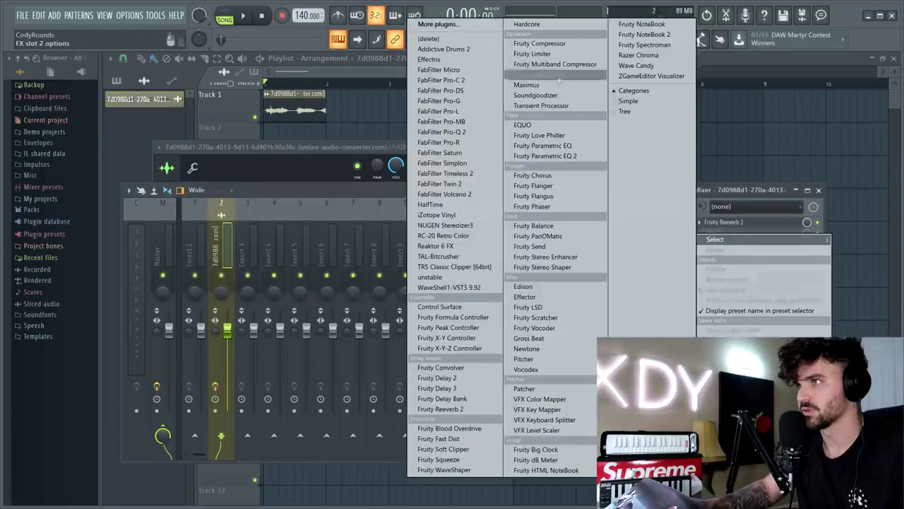
{"action": "left_click", "coordinate": [537, 157]}
{"action": "left_click", "coordinate": [545, 207]}
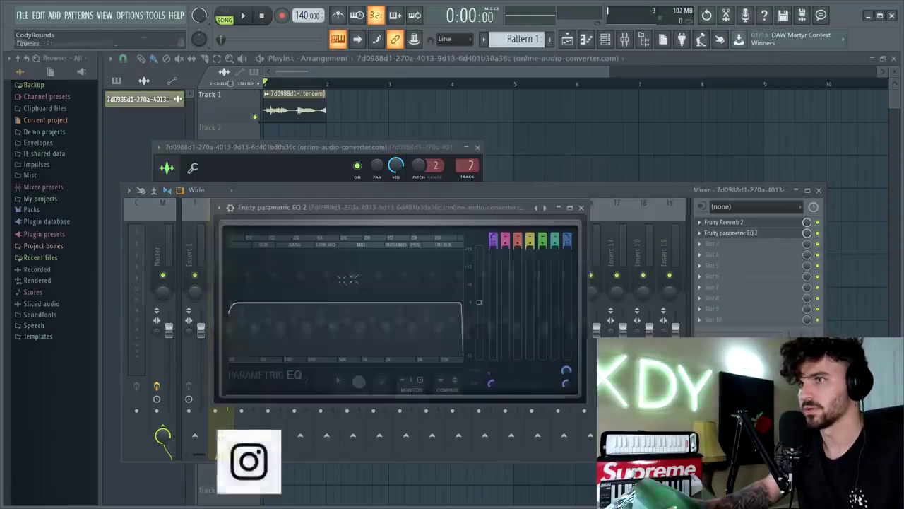
{"action": "left_click_drag", "start_coordinate": [243, 306], "coordinate": [323, 303]}
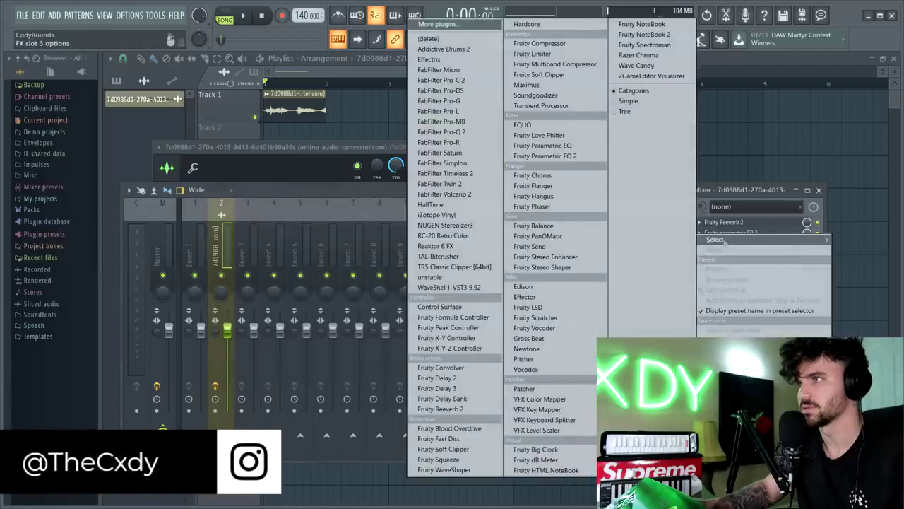
Step: Add iZotope Vinyl as the third effect on insert 2 and audition the effected clip
{"action": "left_click", "coordinate": [735, 244]}
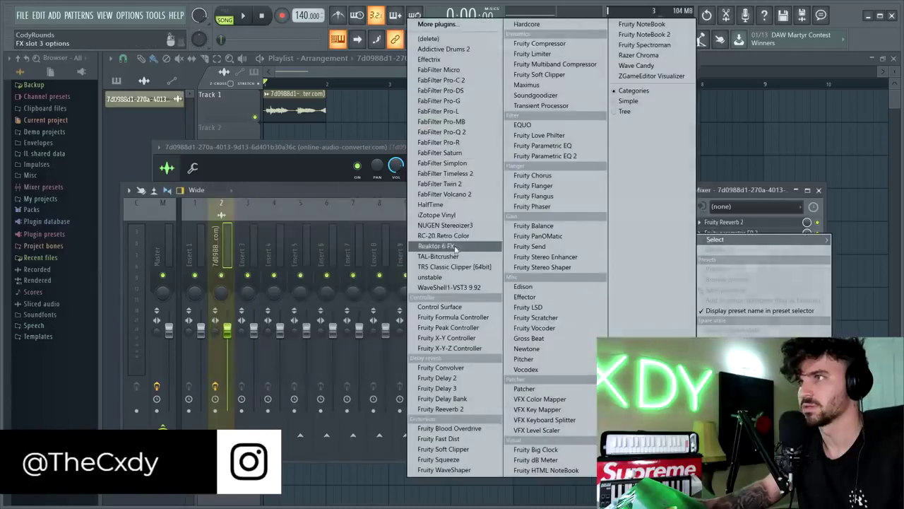
{"action": "left_click", "coordinate": [442, 215]}
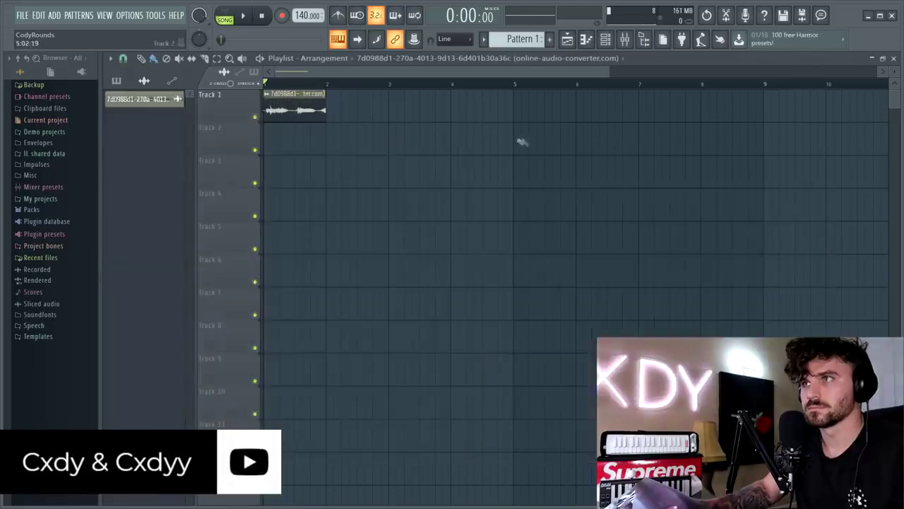
{"action": "key", "text": "space"}
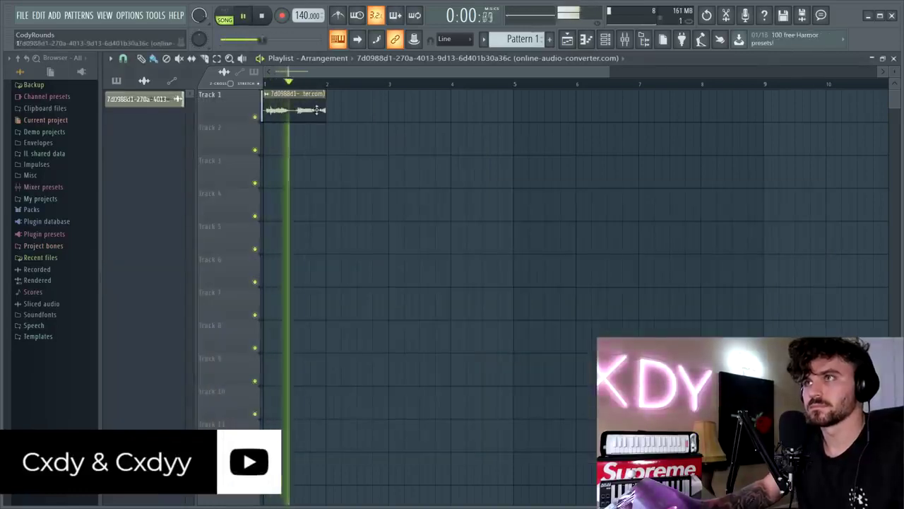
{"action": "key", "text": "space"}
{"action": "double_click", "coordinate": [315, 110]}
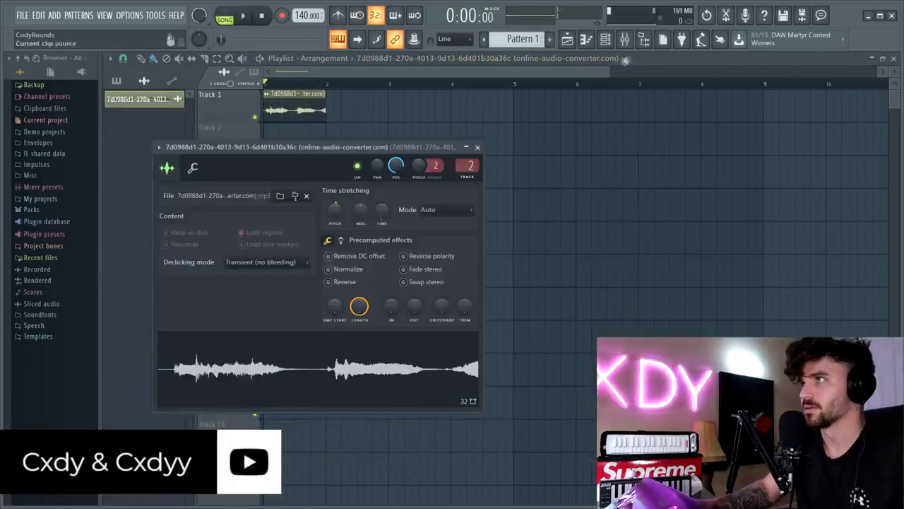
{"action": "left_click", "coordinate": [624, 39]}
Step: Load Fruity Delay 2 into insert 2's fourth slot with its time synced to a step value
{"action": "left_click", "coordinate": [740, 223]}
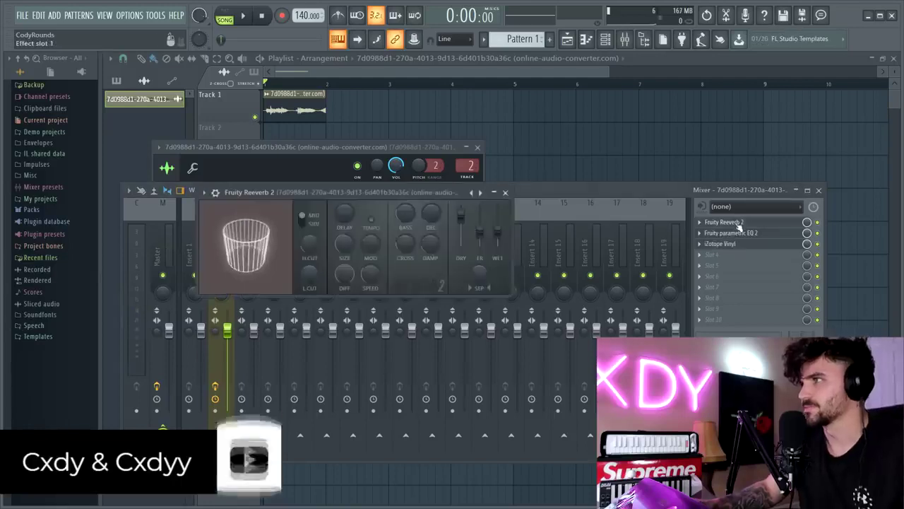
{"action": "left_click", "coordinate": [740, 223]}
{"action": "left_click", "coordinate": [712, 254]}
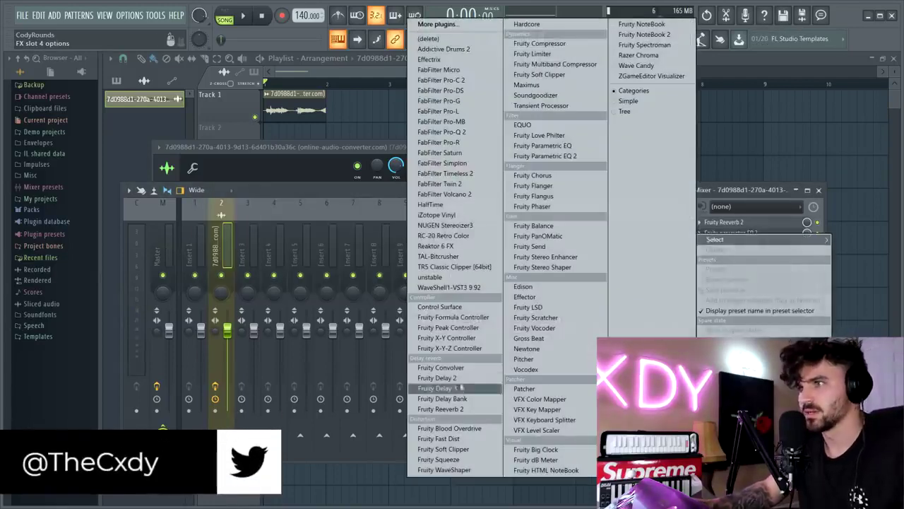
{"action": "left_click", "coordinate": [438, 377]}
{"action": "right_click", "coordinate": [286, 149]}
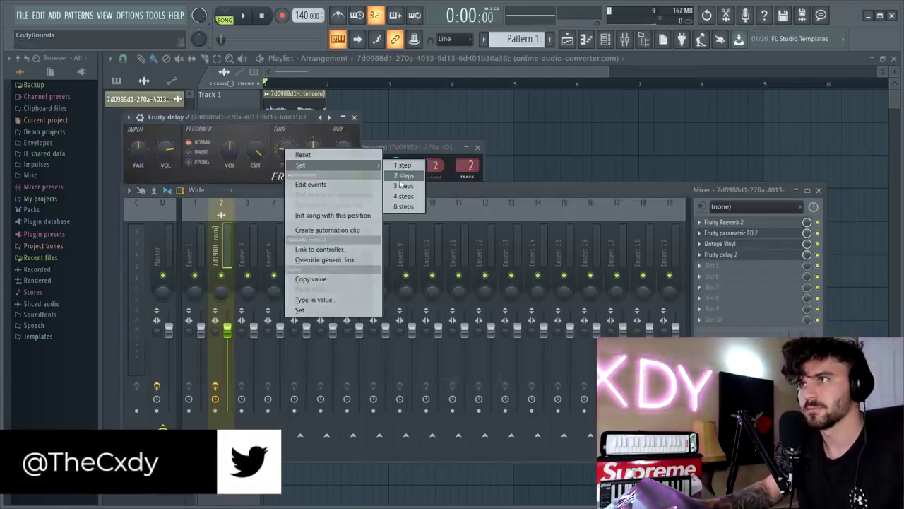
{"action": "left_click", "coordinate": [399, 166]}
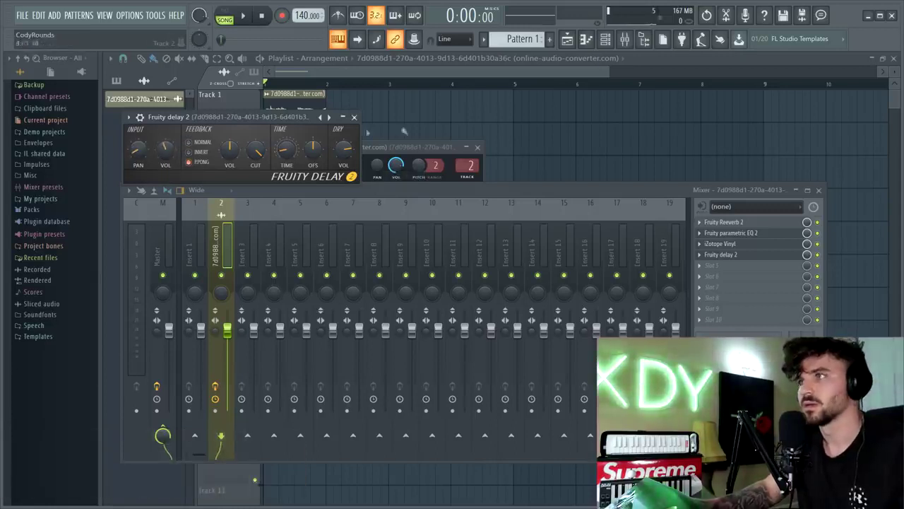
{"action": "key", "text": "F12"}
{"action": "key", "text": "space"}
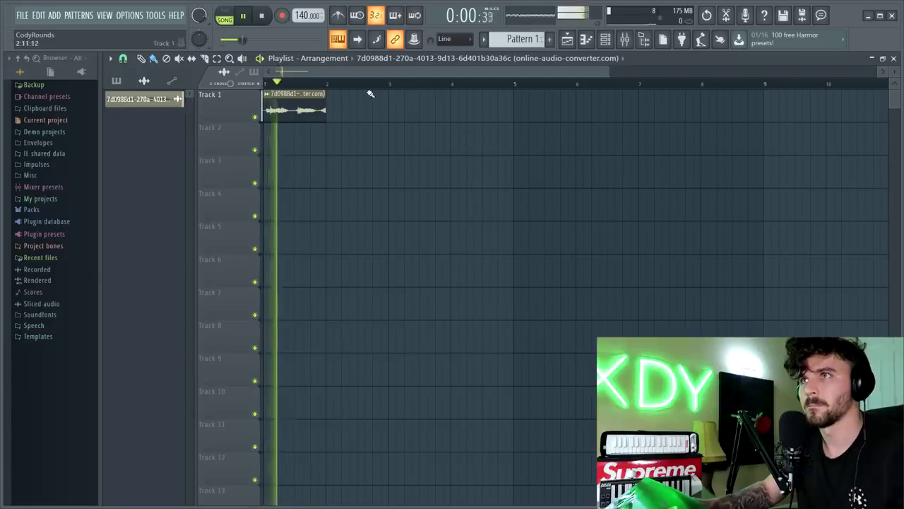
{"action": "left_click", "coordinate": [624, 40]}
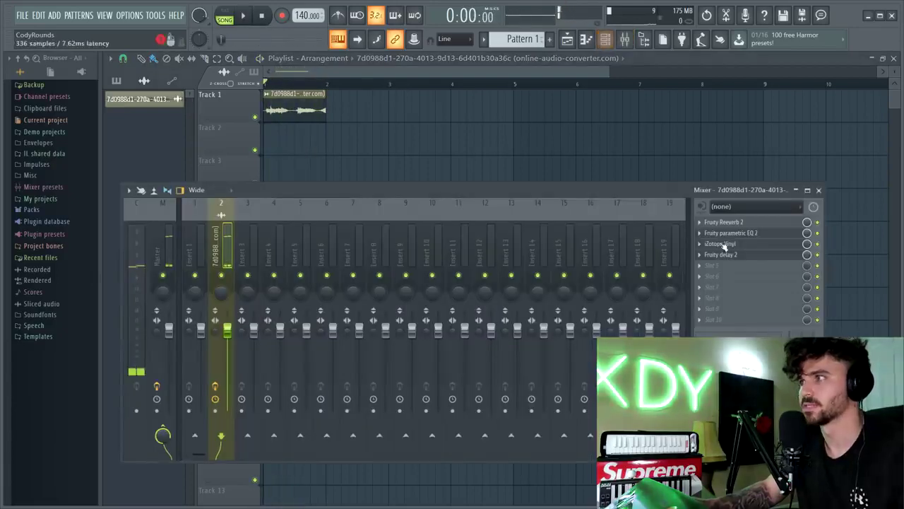
Step: Create an automation clip for Delay 2's mix level with hold-type points
{"action": "right_click", "coordinate": [807, 254]}
{"action": "left_click", "coordinate": [834, 312]}
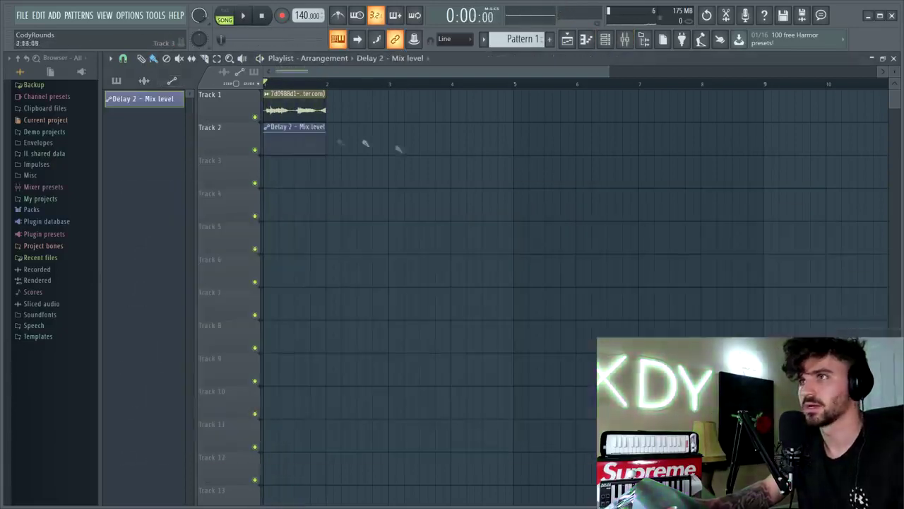
{"action": "scroll", "coordinate": [368, 165], "scroll_direction": "up", "scroll_amount": 2}
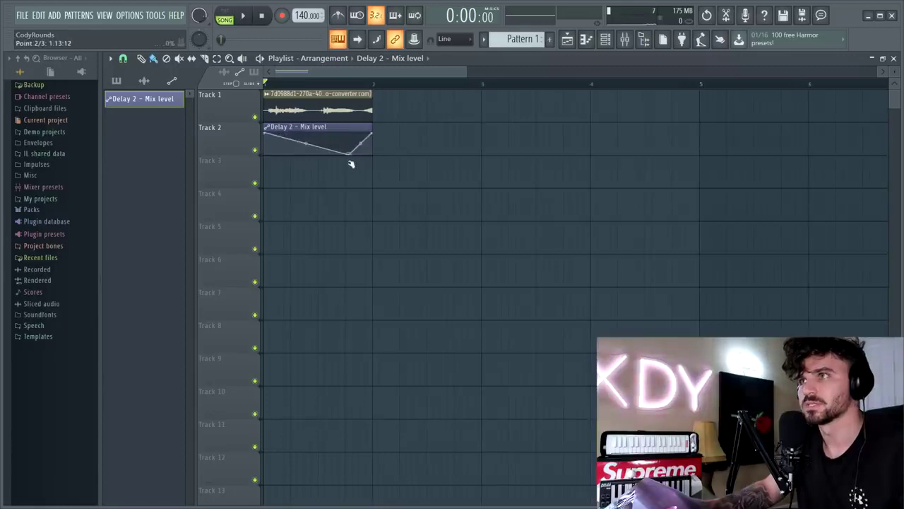
{"action": "right_click", "coordinate": [354, 154]}
{"action": "left_click", "coordinate": [369, 172]}
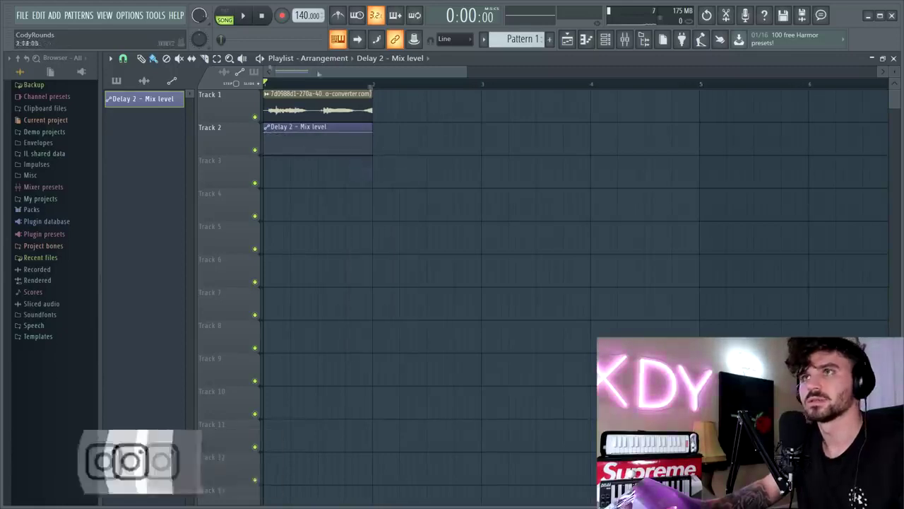
Step: Change the playlist snap and stretch the automation clip to about bar 3
{"action": "left_click", "coordinate": [123, 58]}
{"action": "left_click", "coordinate": [149, 72]}
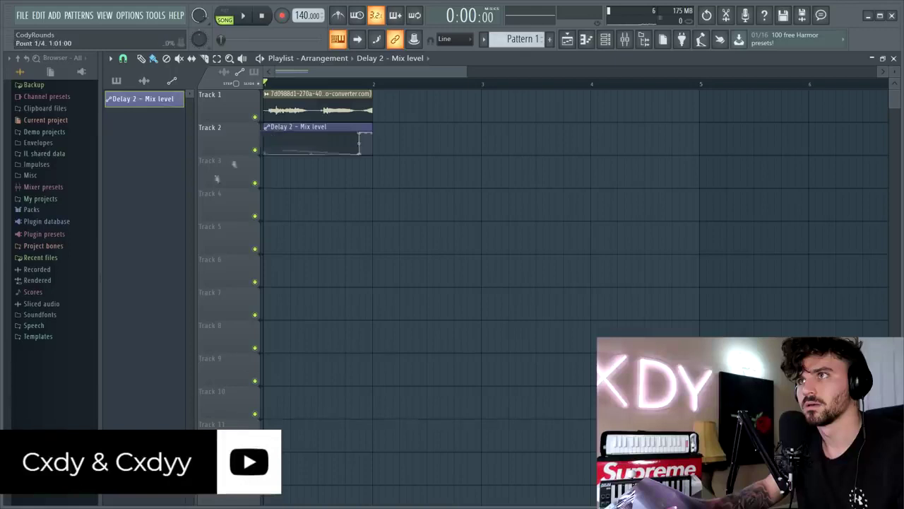
{"action": "key", "text": "space"}
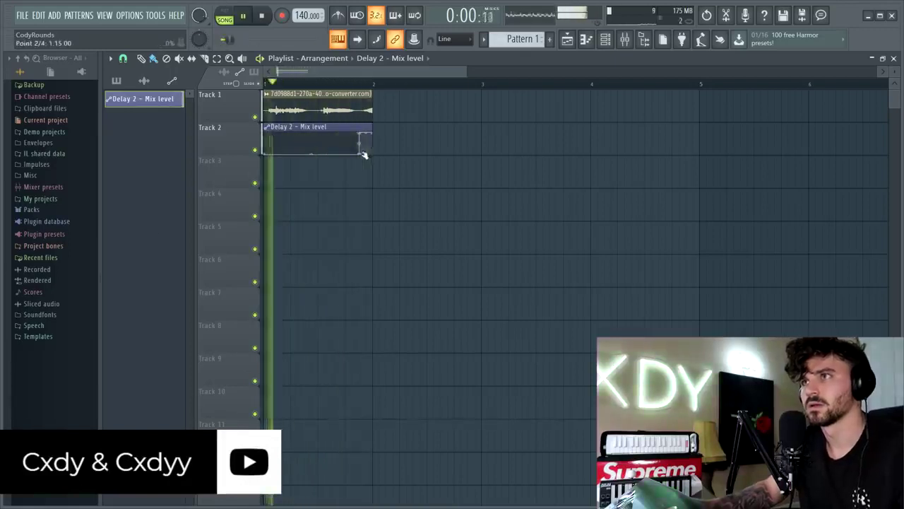
{"action": "key", "text": "space"}
{"action": "key", "text": "space"}
{"action": "left_click_drag", "start_coordinate": [367, 141], "coordinate": [505, 115]}
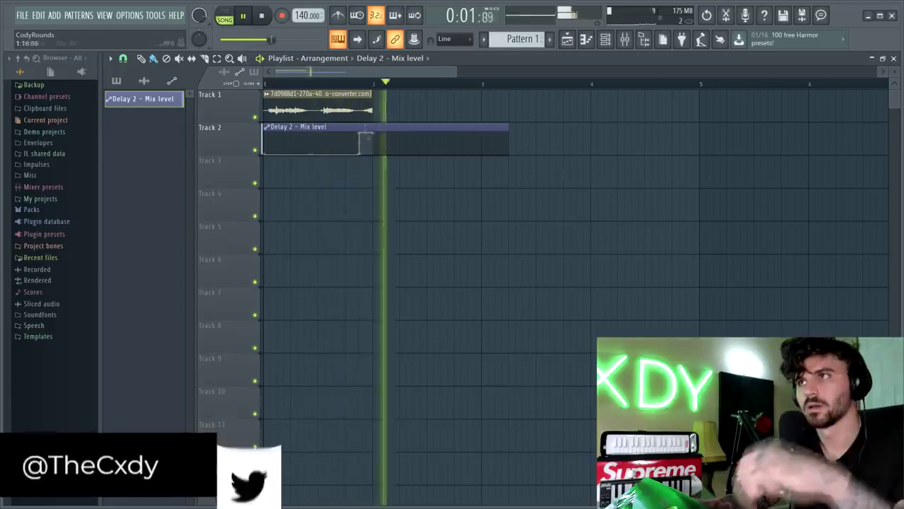
{"action": "key", "text": "space"}
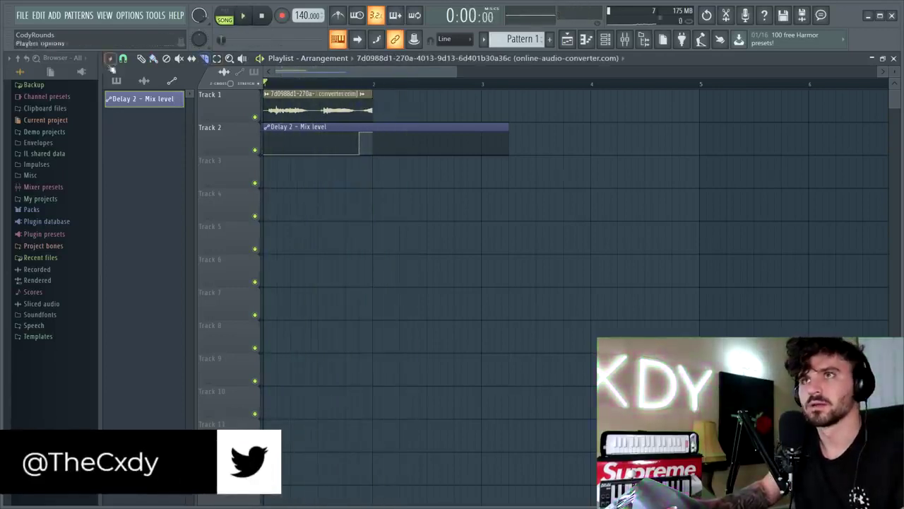
Step: Nudge the Track 1 vocal clip slightly later and play the song to check it
{"action": "left_click_drag", "start_coordinate": [345, 106], "coordinate": [359, 105]}
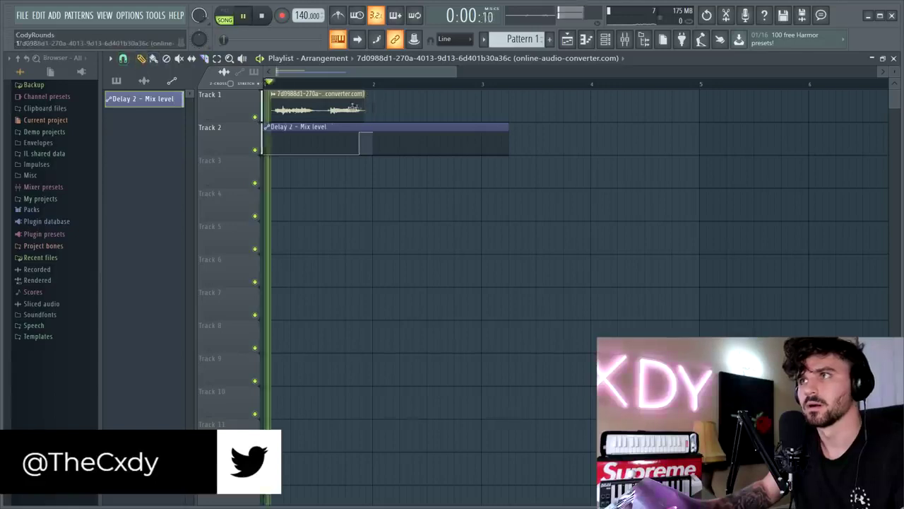
{"action": "key", "text": "space"}
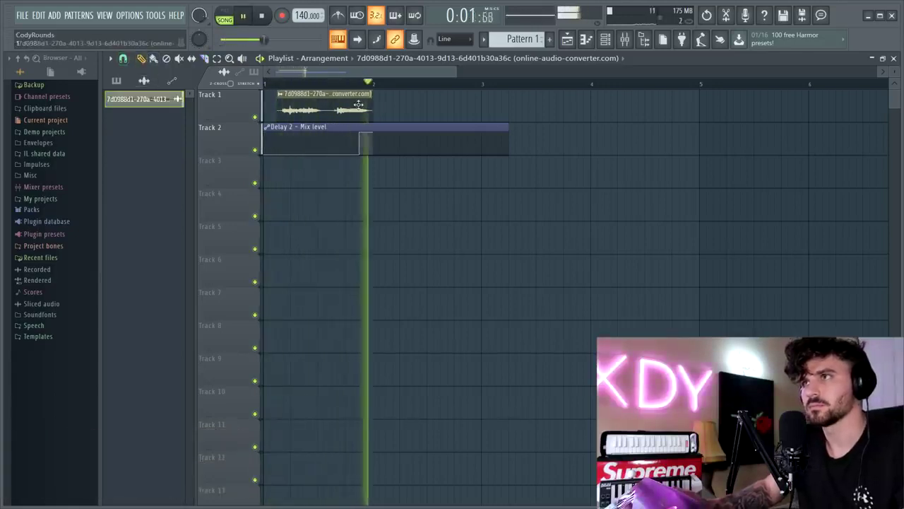
{"action": "key", "text": "space"}
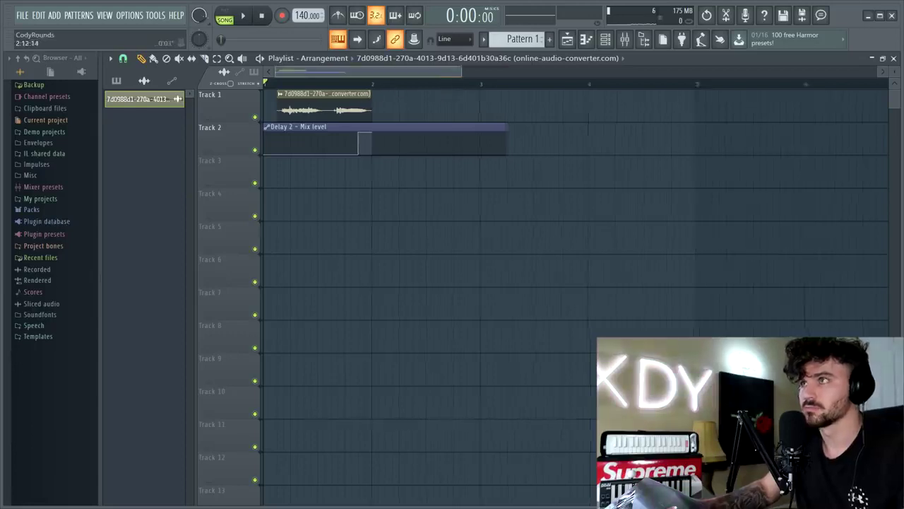
Step: Trim the delay automation clip to end with the vocal, then return to Yarn's Goonies results
{"action": "left_click_drag", "start_coordinate": [508, 127], "coordinate": [374, 116]}
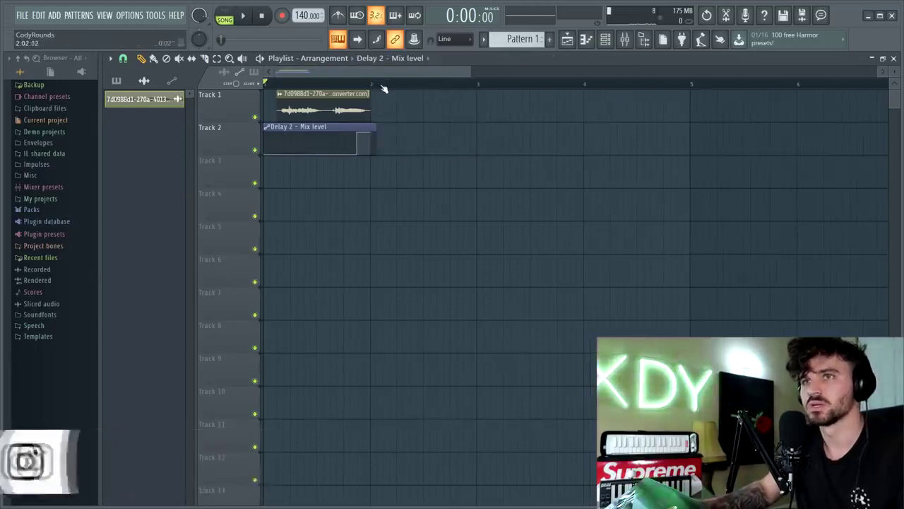
{"action": "key", "text": "space"}
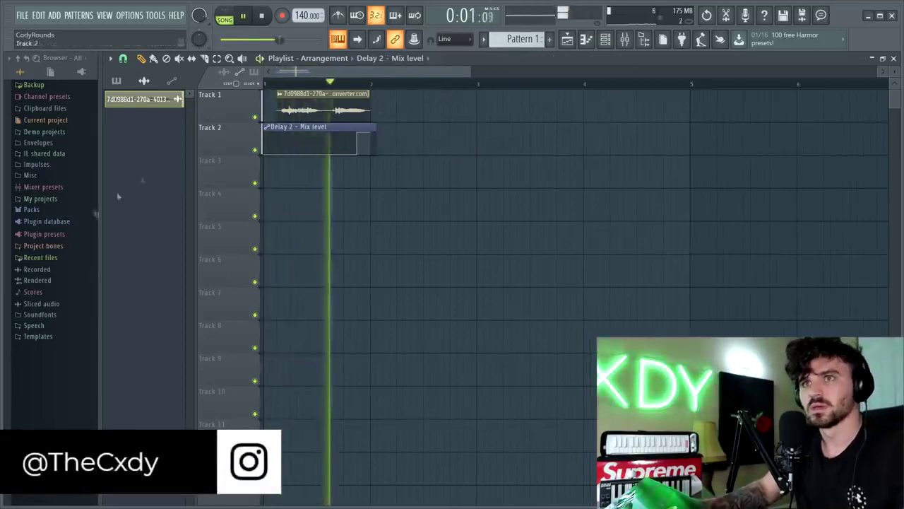
{"action": "key", "text": "space"}
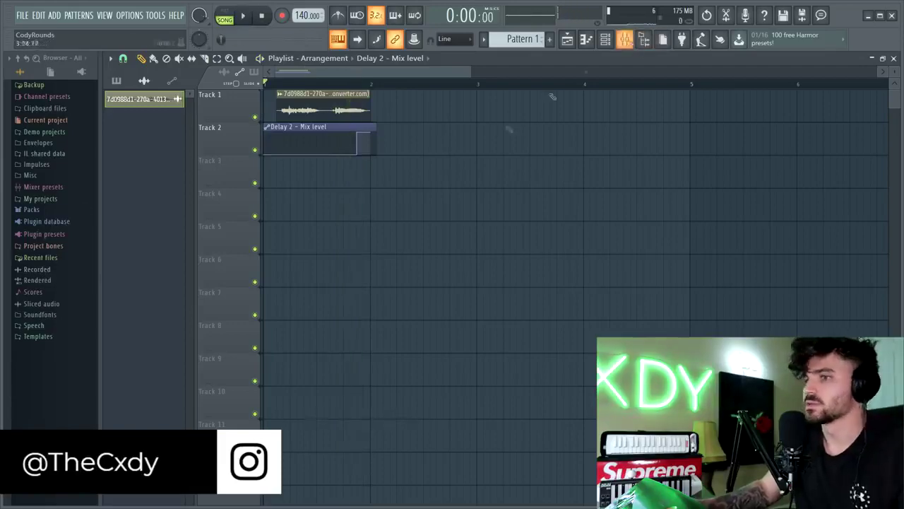
{"action": "left_click", "coordinate": [869, 17]}
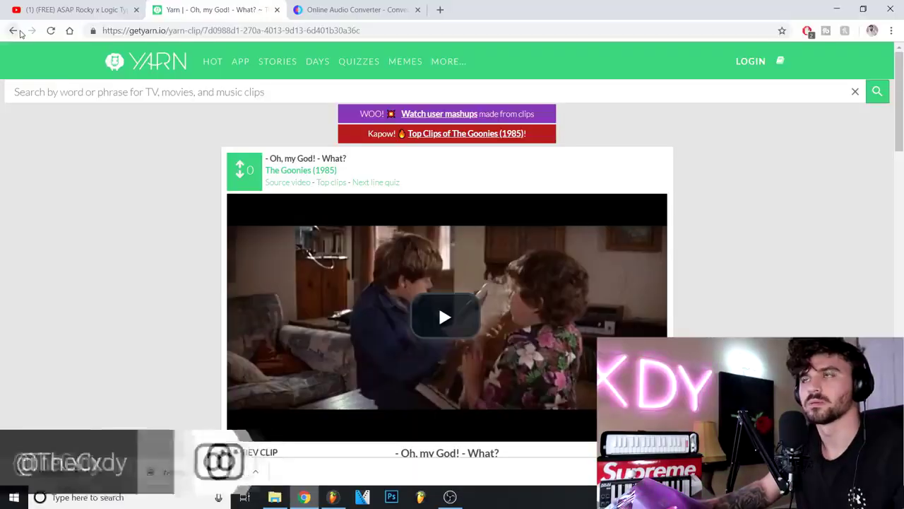
{"action": "left_click", "coordinate": [20, 33]}
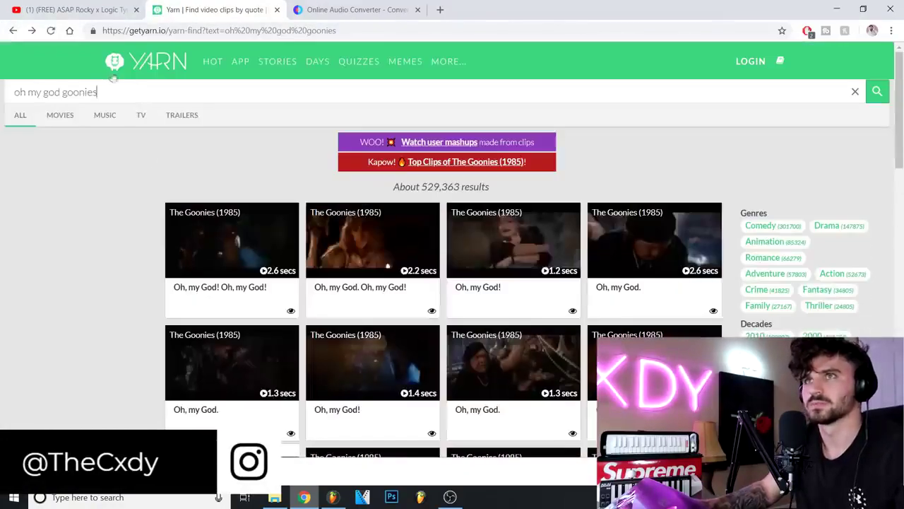
Step: Search Yarn for 'wow jake' and open the Movie 43 'Oh, wow, Jake' clip
{"action": "triple_click", "coordinate": [8, 94]}
{"action": "type", "text": "Ja"}
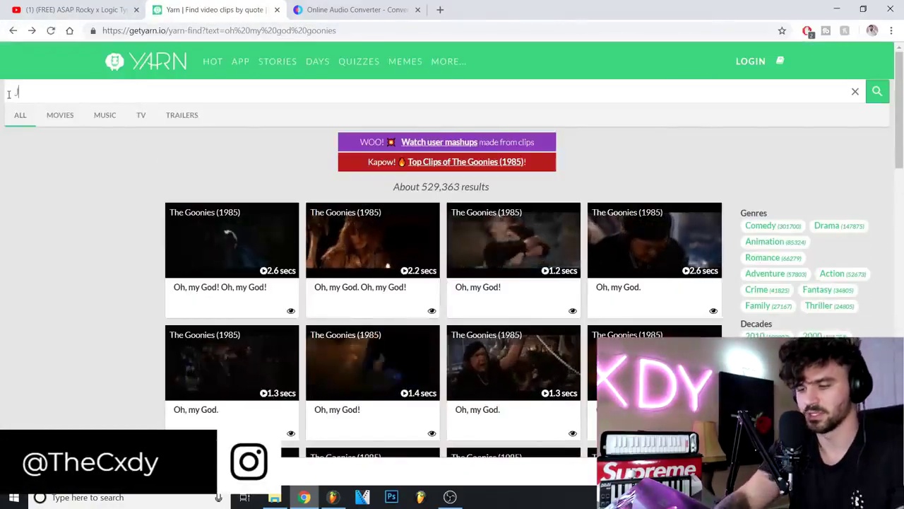
{"action": "key", "text": "BackSpace"}
{"action": "key", "text": "BackSpace"}
{"action": "type", "text": "wow jake"}
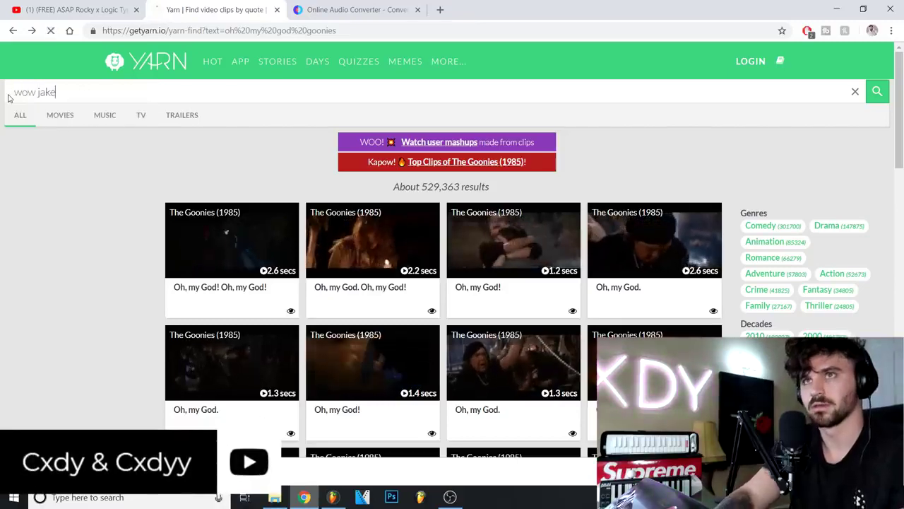
{"action": "key", "text": "Return"}
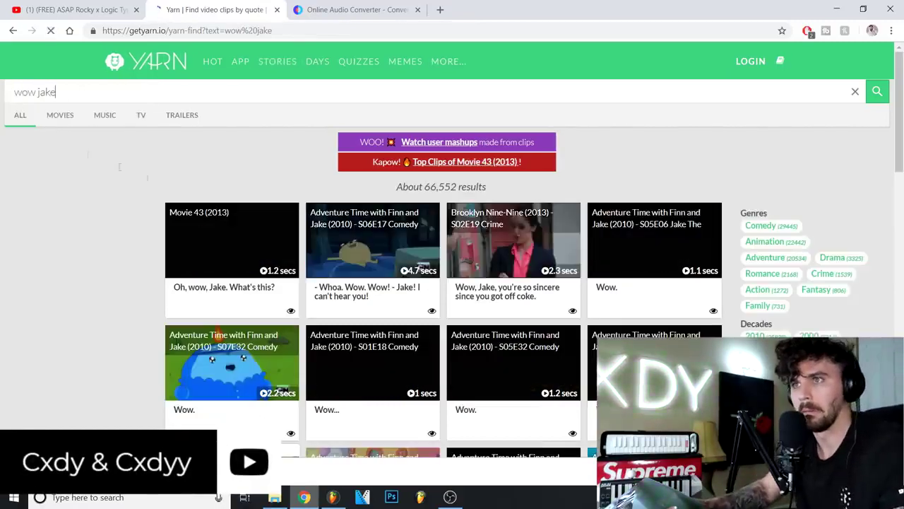
{"action": "left_click", "coordinate": [251, 245]}
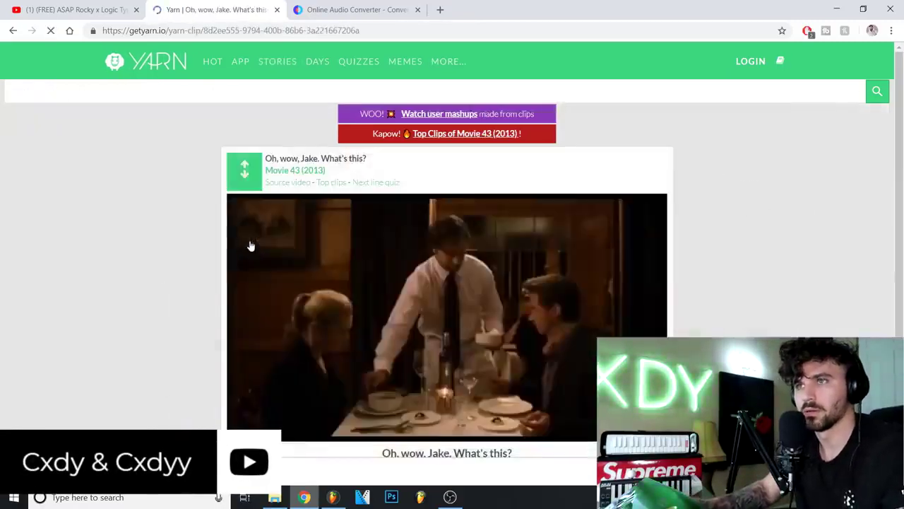
Step: Save the clip's video to the computer as an MP4 file
{"action": "scroll", "coordinate": [339, 236], "scroll_direction": "down", "scroll_amount": 1}
{"action": "scroll", "coordinate": [307, 115], "scroll_direction": "up", "scroll_amount": 1}
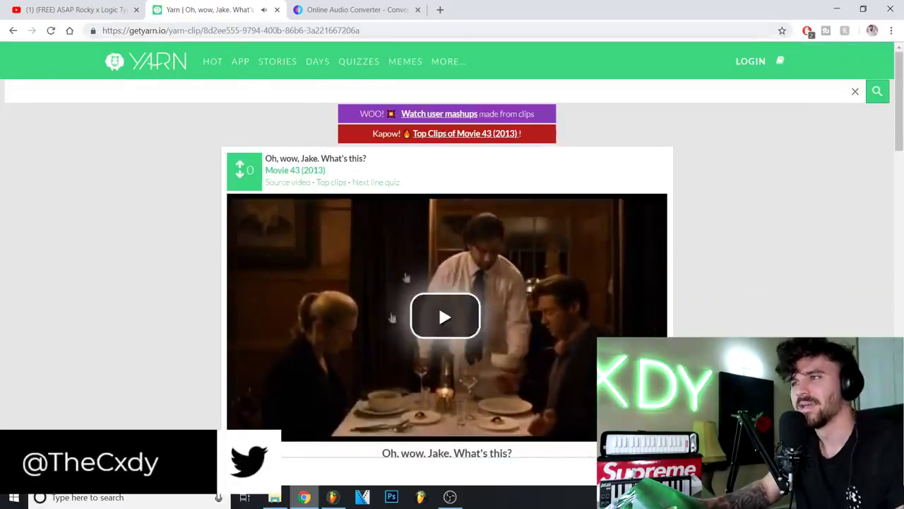
{"action": "right_click", "coordinate": [379, 300]}
{"action": "left_click", "coordinate": [448, 356]}
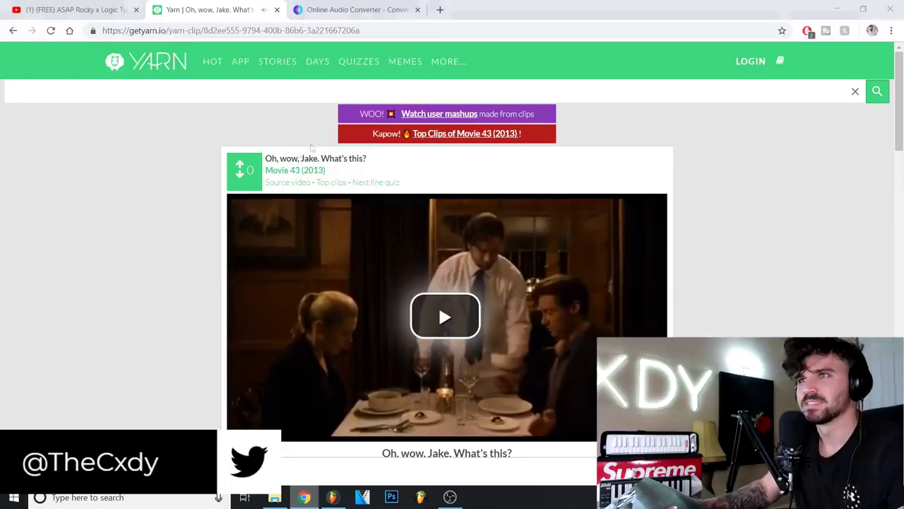
{"action": "key", "text": "Return"}
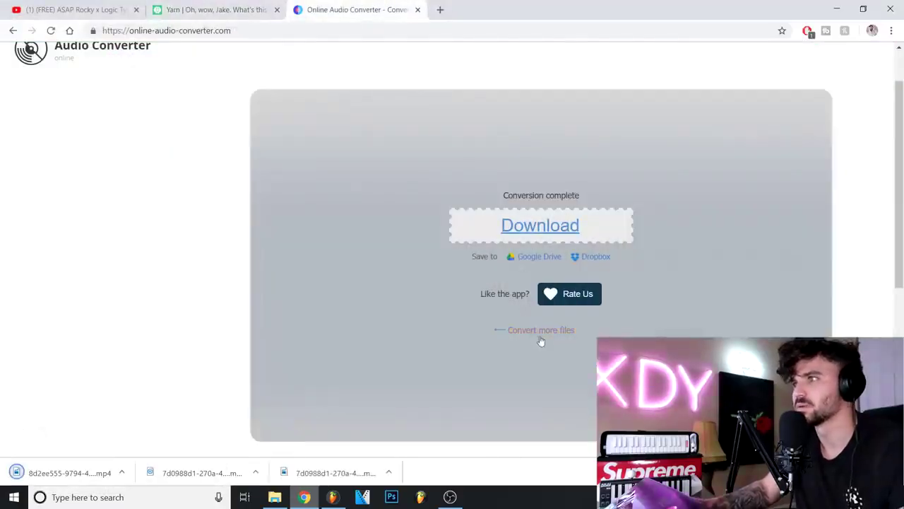
Step: Load the saved Movie 43 clip into Online Audio Converter alongside the earlier clip
{"action": "left_click", "coordinate": [541, 340]}
{"action": "left_click", "coordinate": [378, 114]}
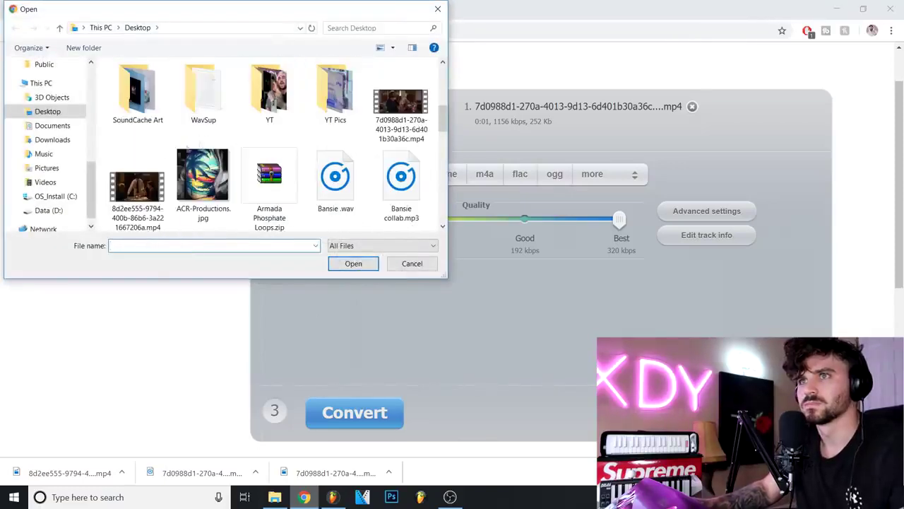
{"action": "double_click", "coordinate": [137, 185]}
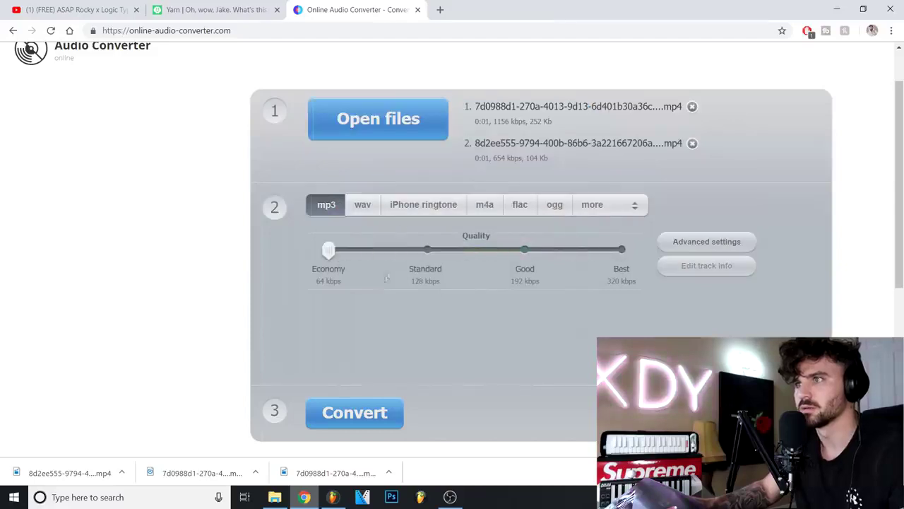
Step: Convert both clips to mp3, download them, and drop the Jake mp3 into the playlist
{"action": "left_click", "coordinate": [364, 399]}
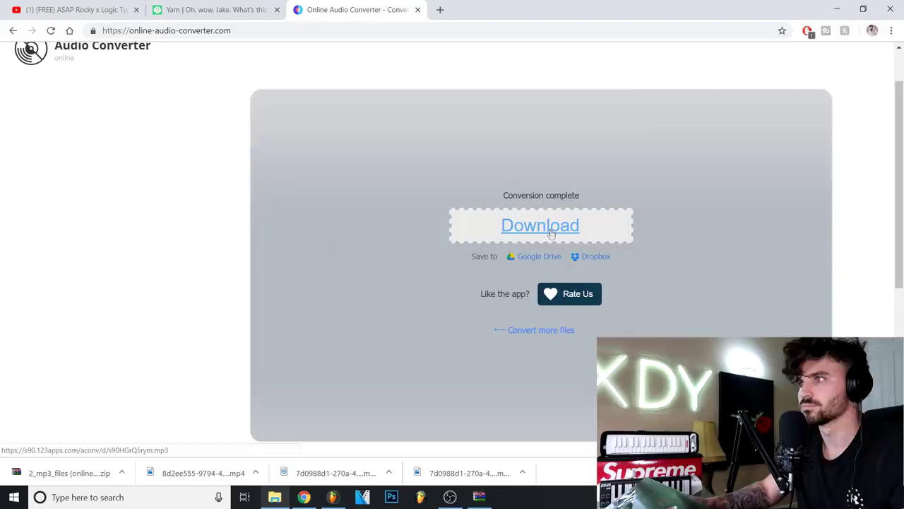
{"action": "left_click", "coordinate": [539, 225]}
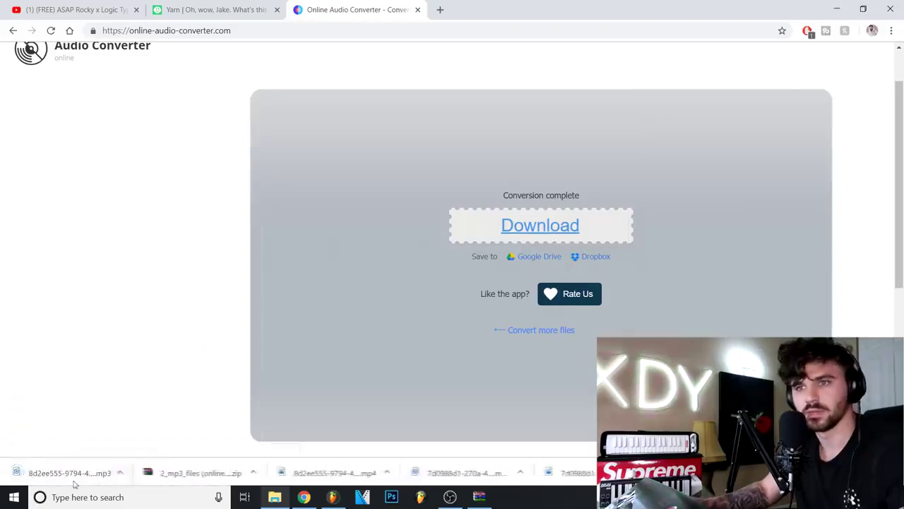
{"action": "left_click_drag", "start_coordinate": [63, 471], "coordinate": [318, 159]}
Step: Delete the earlier tag from Track 1 and place the Jake clip there near bar 2
{"action": "left_click", "coordinate": [438, 80]}
{"action": "key", "text": "space"}
{"action": "key", "text": "space"}
{"action": "double_click", "coordinate": [318, 159]}
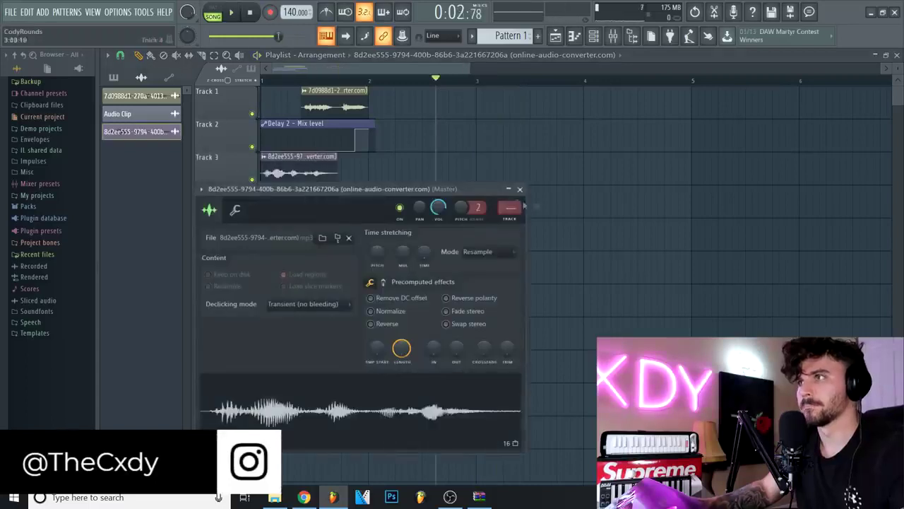
{"action": "left_click", "coordinate": [520, 189]}
{"action": "right_click", "coordinate": [336, 106]}
{"action": "left_click_drag", "start_coordinate": [309, 157], "coordinate": [362, 93]}
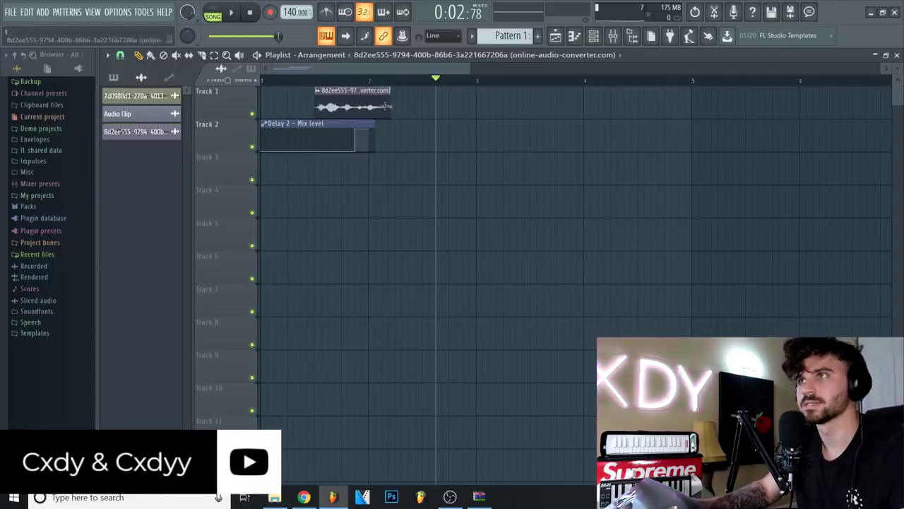
{"action": "key", "text": "space"}
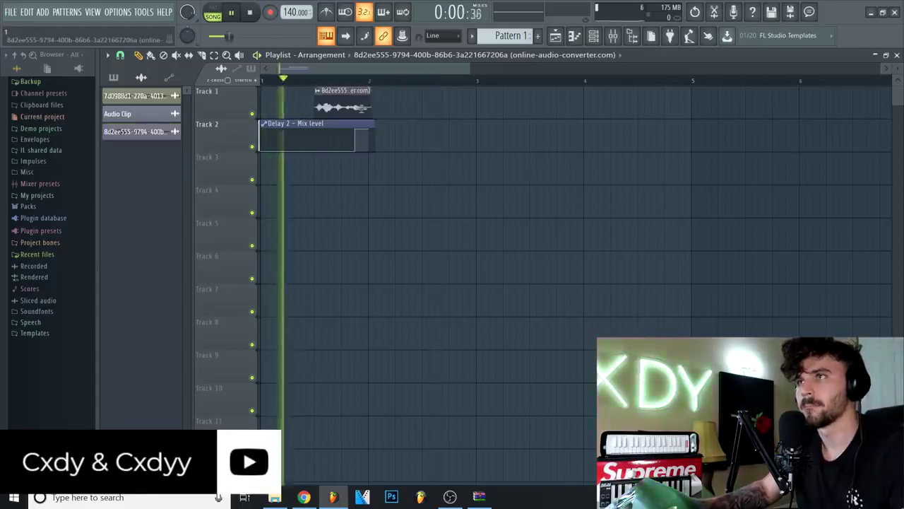
{"action": "key", "text": "space"}
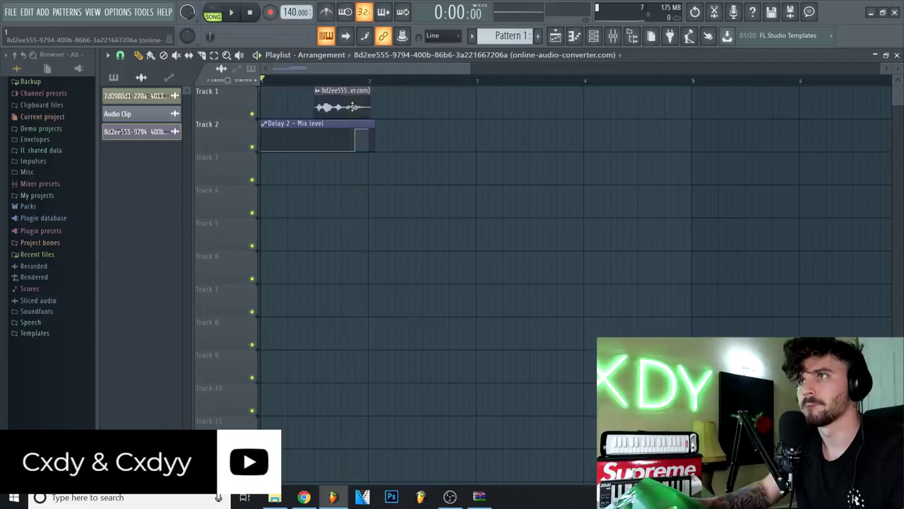
Step: Route the Jake clip's channel to mixer track 2 and nudge the clip slightly earlier
{"action": "double_click", "coordinate": [305, 106]}
{"action": "key", "text": "F9"}
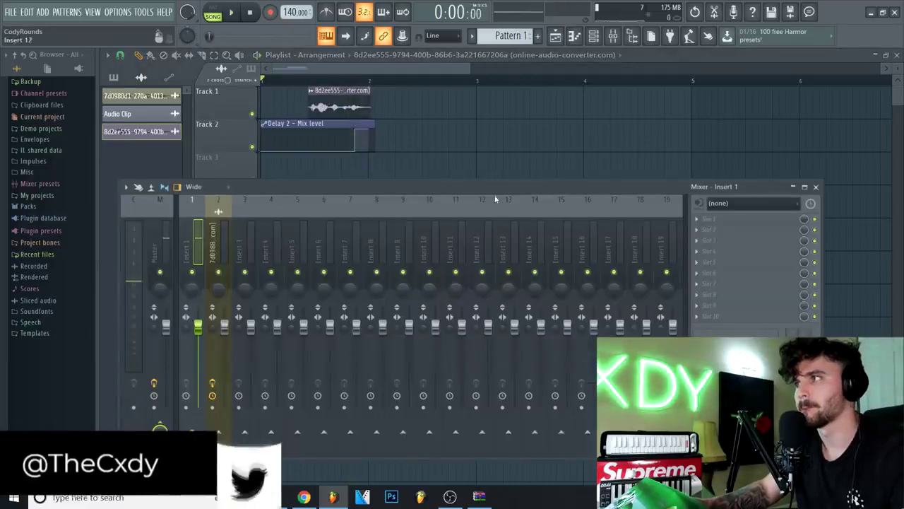
{"action": "key", "text": "F9"}
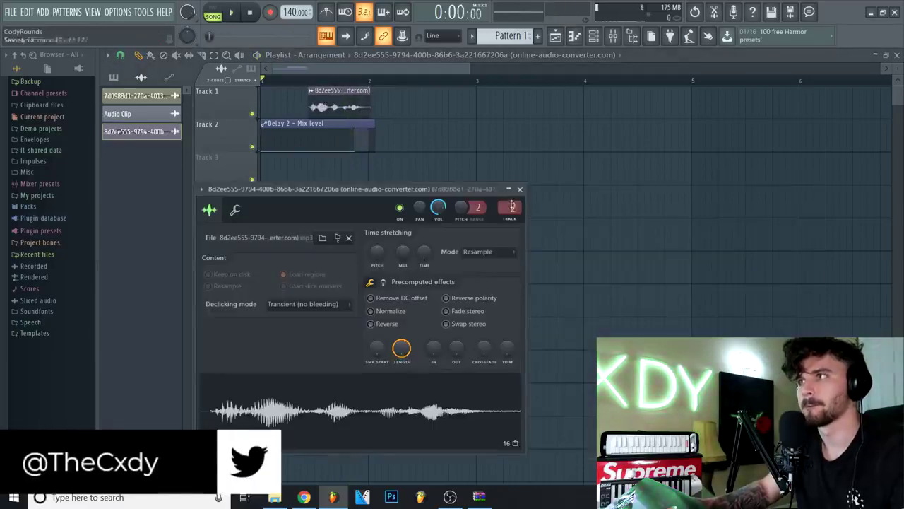
{"action": "key", "text": "space"}
{"action": "left_click", "coordinate": [520, 189]}
{"action": "left_click_drag", "start_coordinate": [336, 106], "coordinate": [316, 104]}
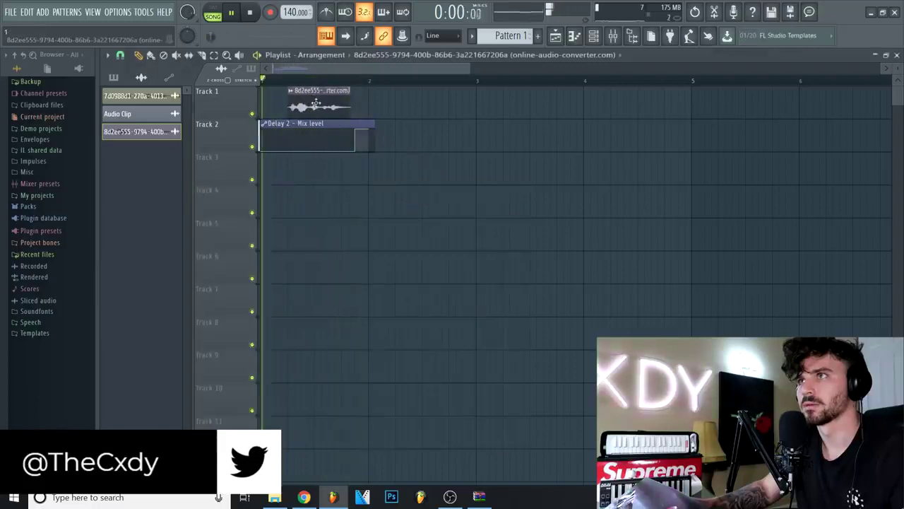
{"action": "key", "text": "space"}
Step: Nudge the Jake clip slightly later and tune its pitch while auditioning it
{"action": "double_click", "coordinate": [316, 105]}
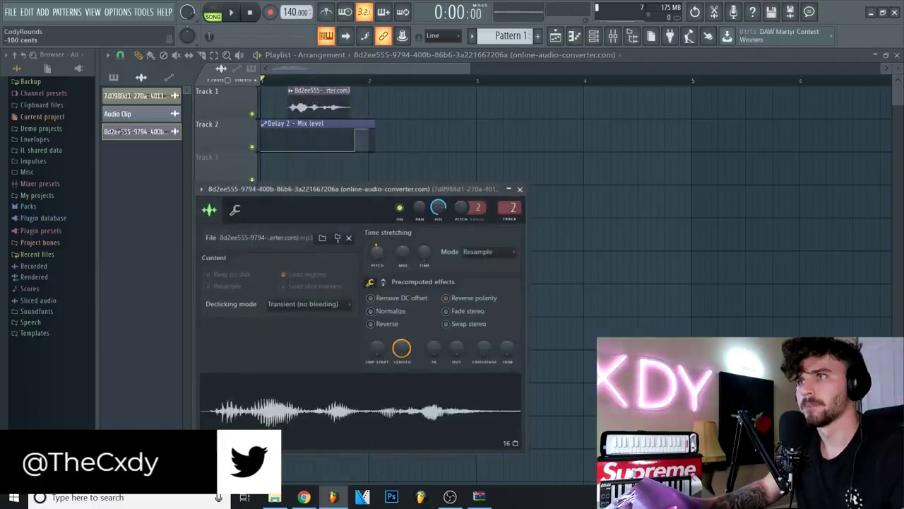
{"action": "key", "text": "space"}
{"action": "left_click", "coordinate": [520, 189]}
{"action": "left_click_drag", "start_coordinate": [317, 104], "coordinate": [338, 103]}
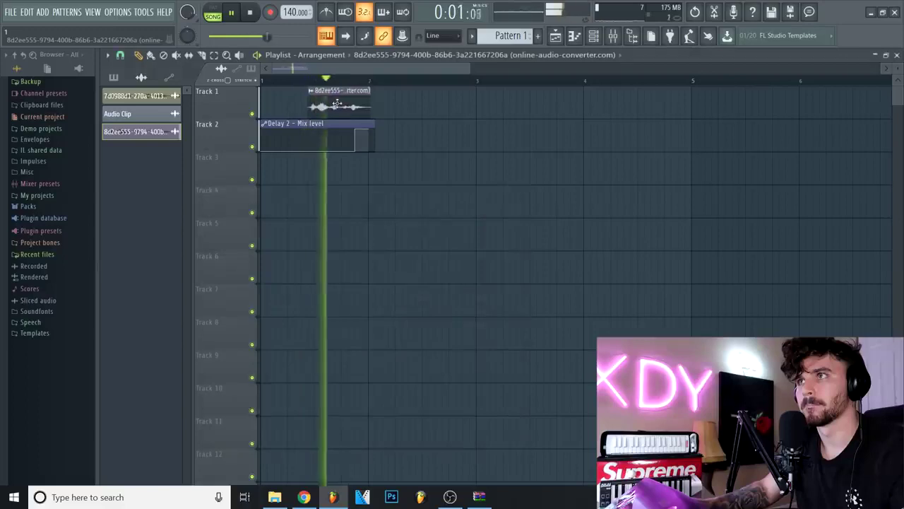
{"action": "key", "text": "space"}
{"action": "double_click", "coordinate": [337, 104]}
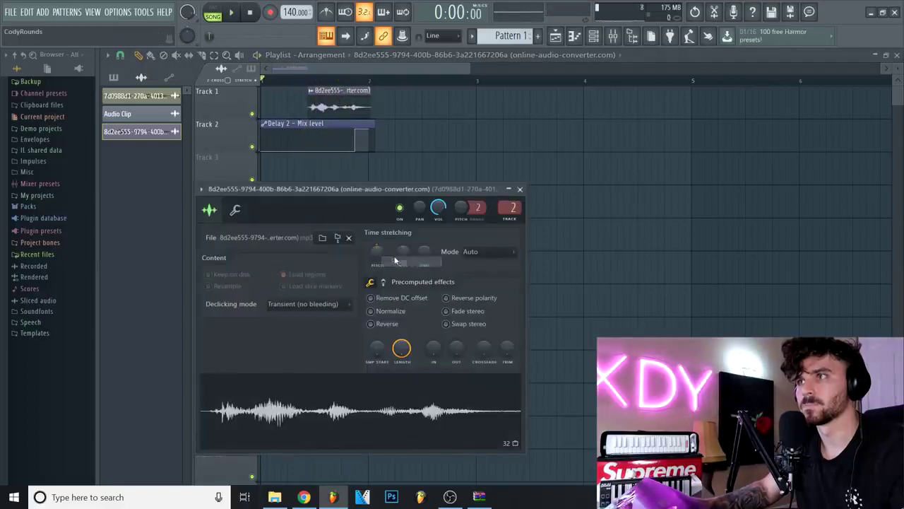
{"action": "key", "text": "space"}
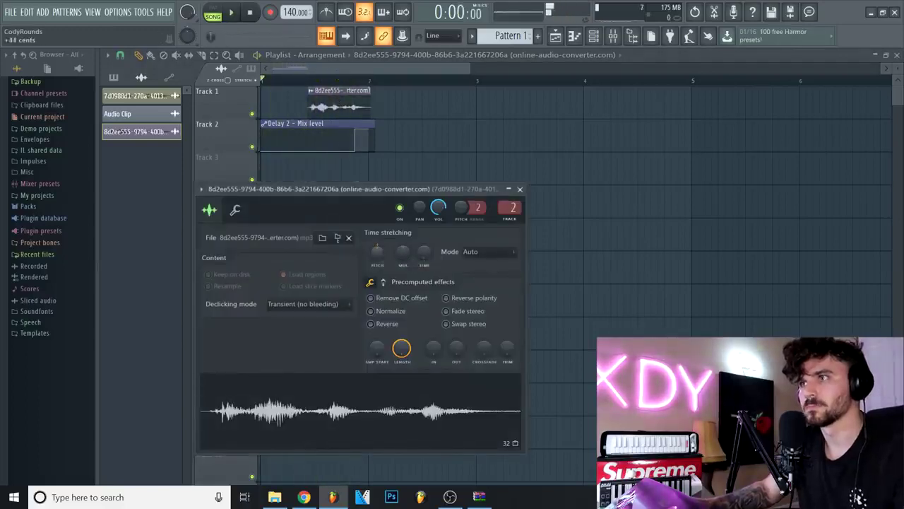
{"action": "left_click", "coordinate": [520, 189]}
{"action": "left_click_drag", "start_coordinate": [469, 68], "coordinate": [357, 68]}
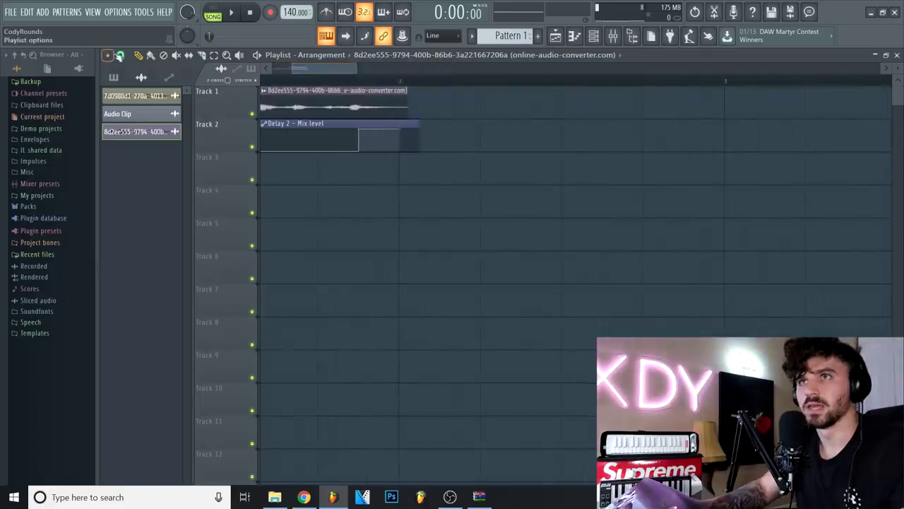
Step: Change the snap resolution and move the Jake clip later along Track 1
{"action": "left_click", "coordinate": [120, 56]}
{"action": "left_click", "coordinate": [149, 124]}
{"action": "left_click_drag", "start_coordinate": [348, 103], "coordinate": [485, 102]}
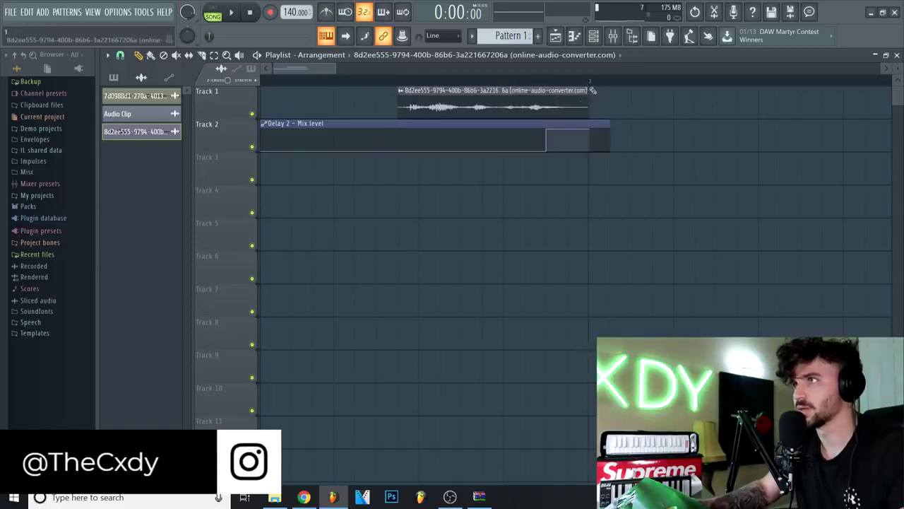
{"action": "key", "text": "space"}
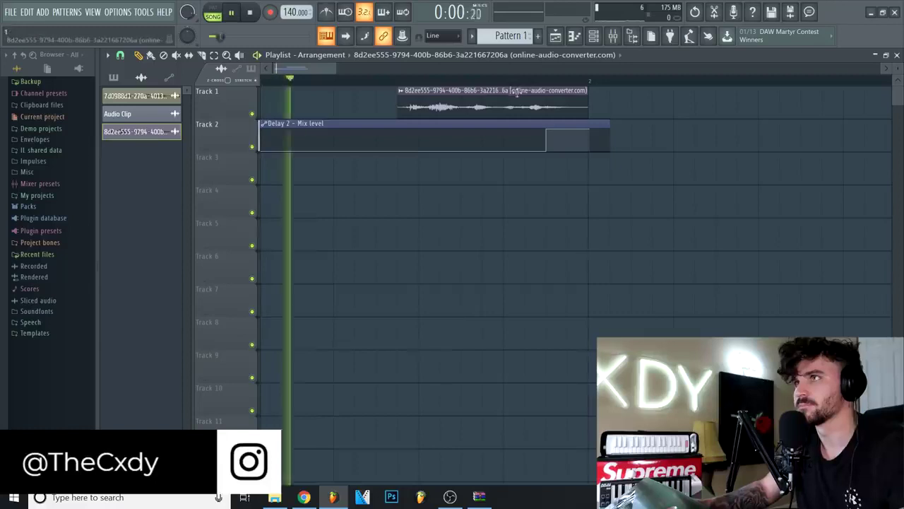
{"action": "scroll", "coordinate": [357, 110], "scroll_direction": "down", "scroll_amount": 3}
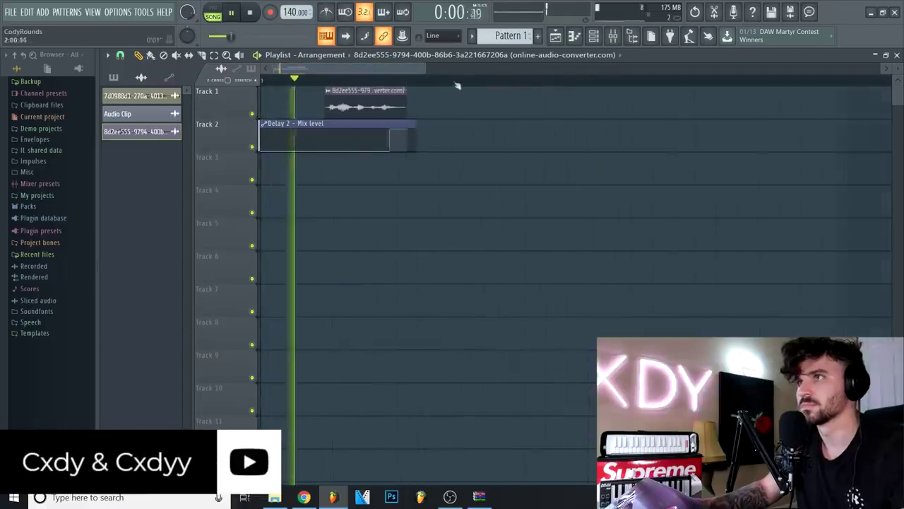
{"action": "key", "text": "space"}
Step: Load TAL BitCrusher into insert 2's fifth effect slot and audition the result
{"action": "left_click", "coordinate": [619, 39]}
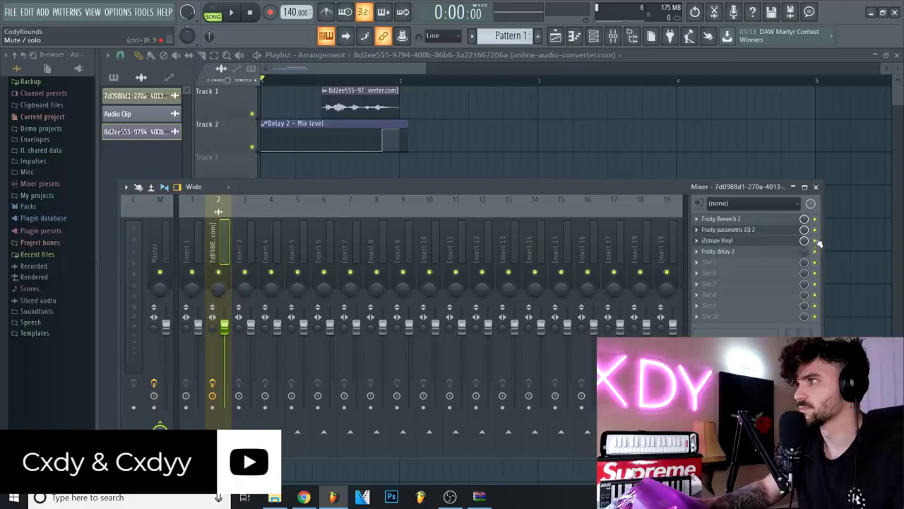
{"action": "left_click", "coordinate": [816, 186]}
{"action": "key", "text": "space"}
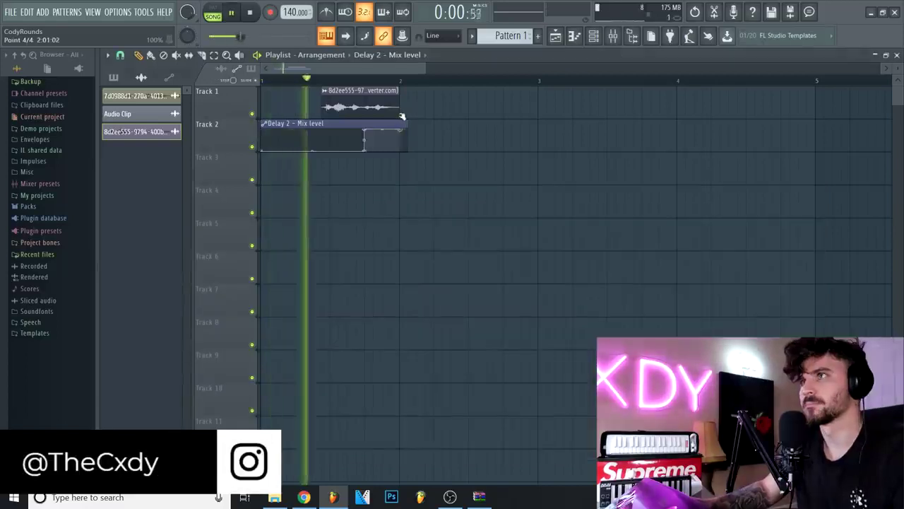
{"action": "key", "text": "space"}
{"action": "key", "text": "space"}
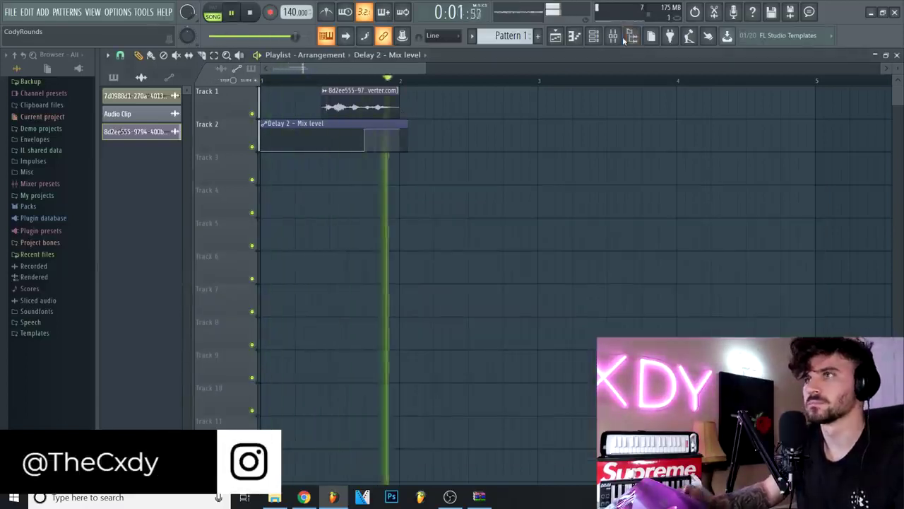
{"action": "key", "text": "space"}
{"action": "key", "text": "F9"}
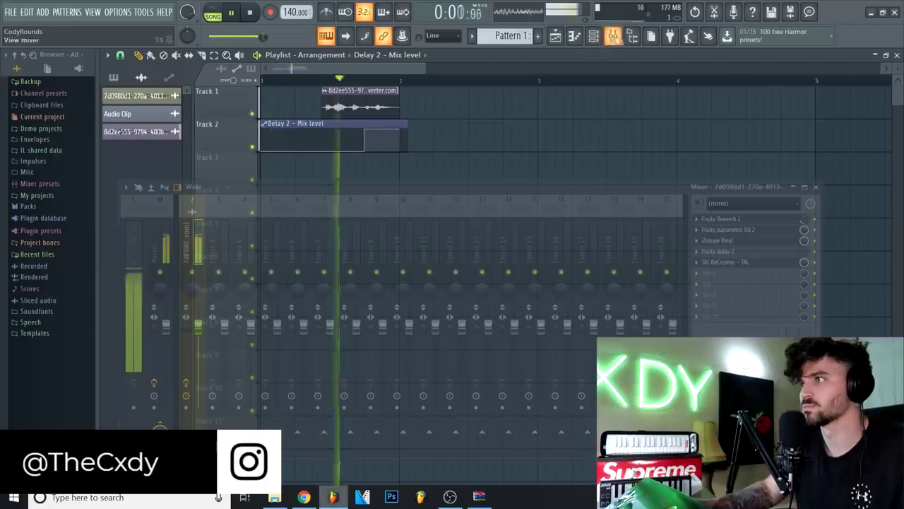
{"action": "key", "text": "space"}
{"action": "key", "text": "F9"}
{"action": "key", "text": "space"}
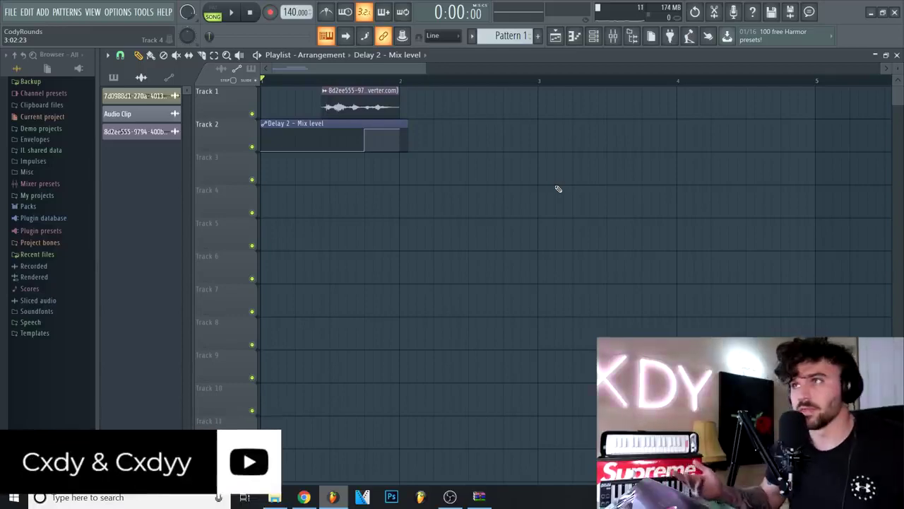
Step: Leave the Movie 43 clip page in Chrome and go to the getyarn.io home page
{"action": "left_click", "coordinate": [318, 498]}
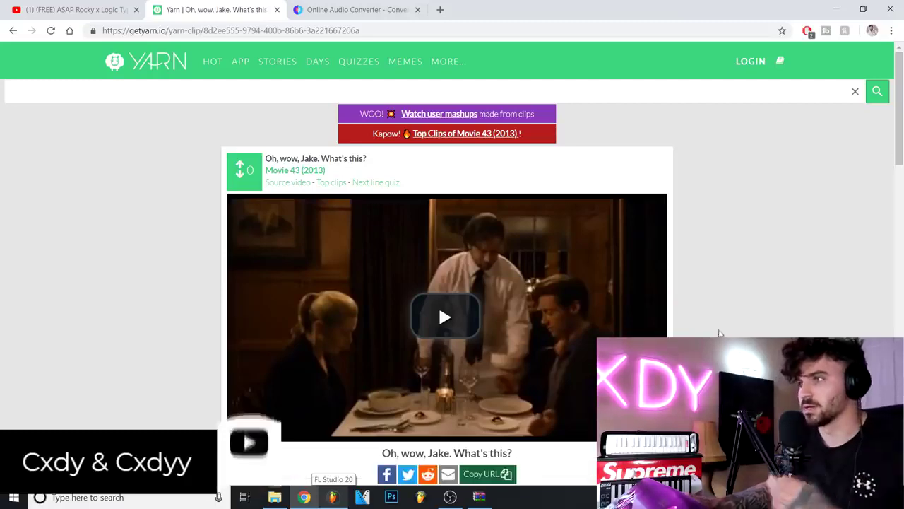
{"action": "scroll", "coordinate": [704, 297], "scroll_direction": "down", "scroll_amount": 1}
{"action": "scroll", "coordinate": [704, 297], "scroll_direction": "up", "scroll_amount": 1}
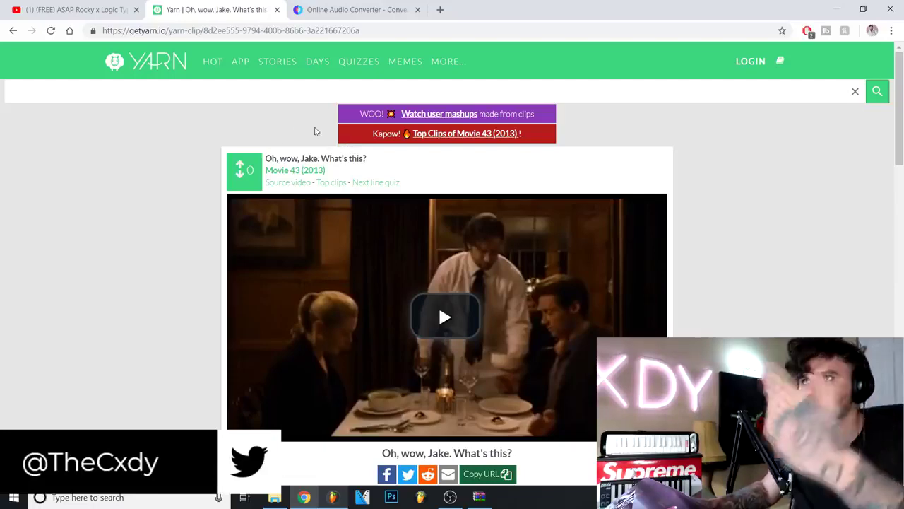
{"action": "left_click", "coordinate": [146, 65]}
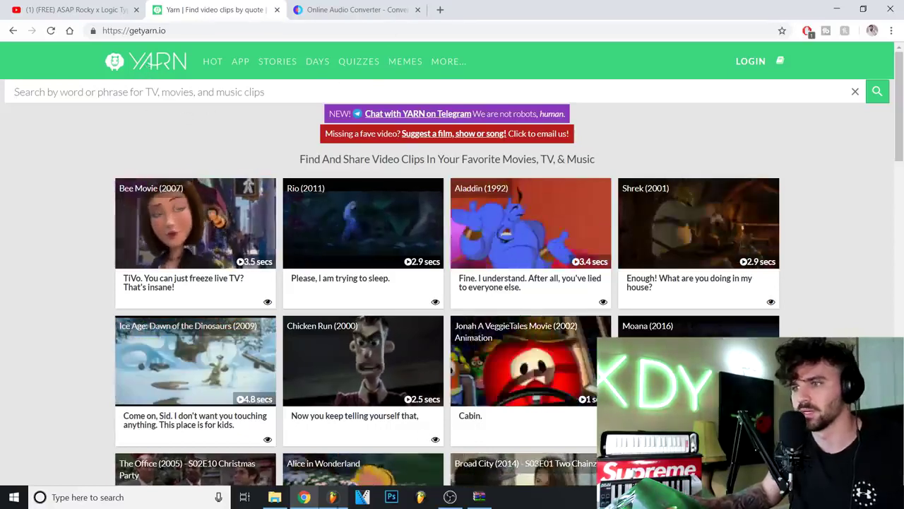
Step: Switch back to FL Studio's playlist showing the Jake clip and Delay 2 automation
{"action": "key", "text": "alt+Tab"}
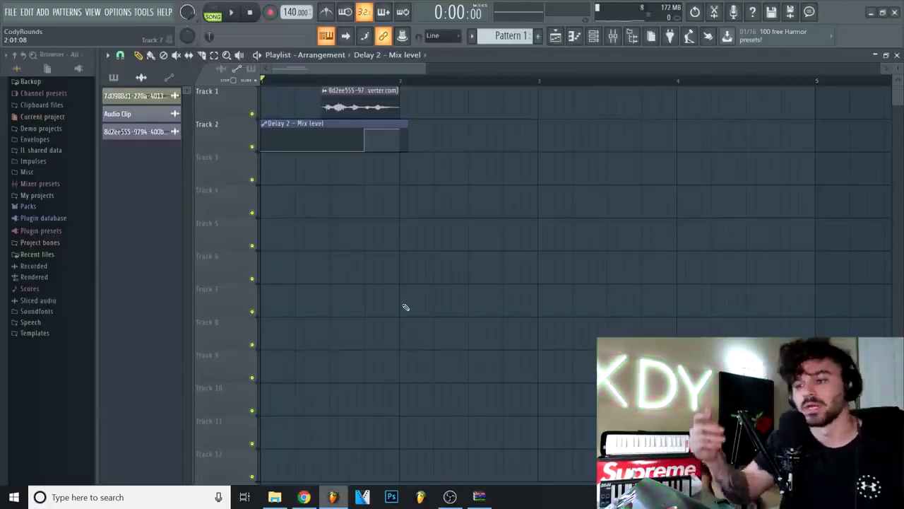